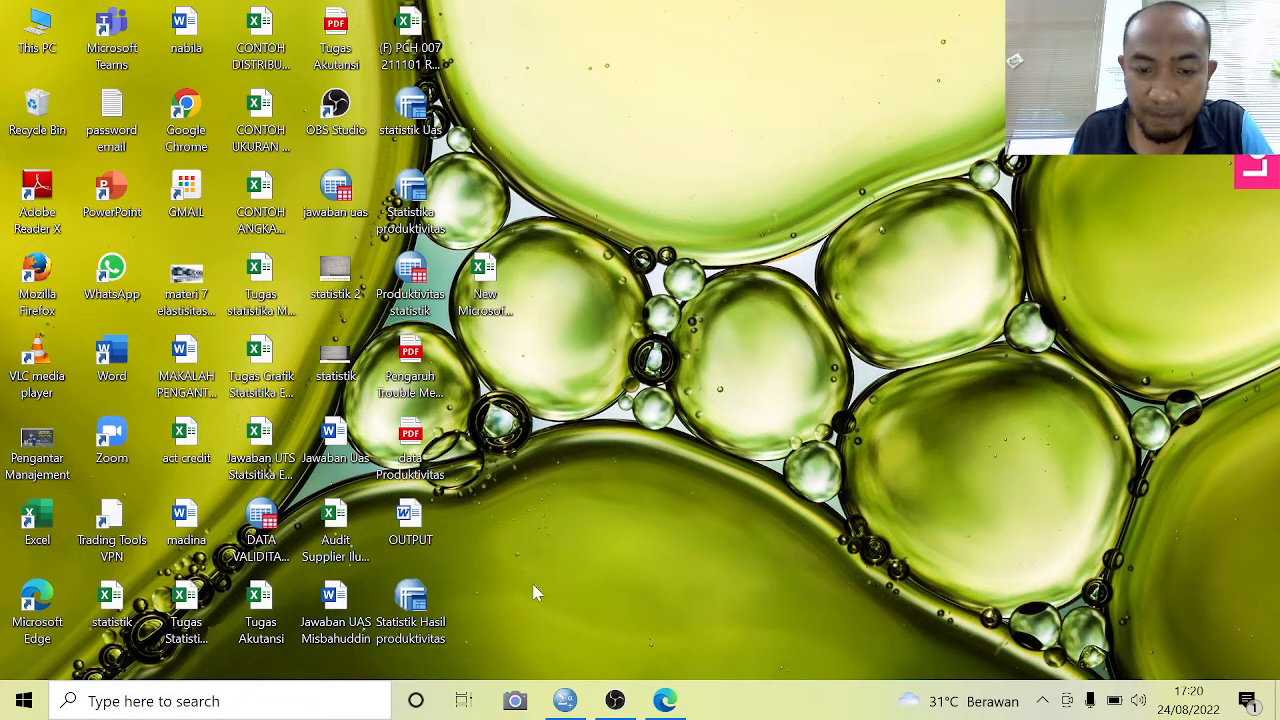
Review the productivity table PDF in Edge, then switch to SPSS and set the Trouble Mesin variable's measure to Scale
{"action": "left_click", "coordinate": [666, 700]}
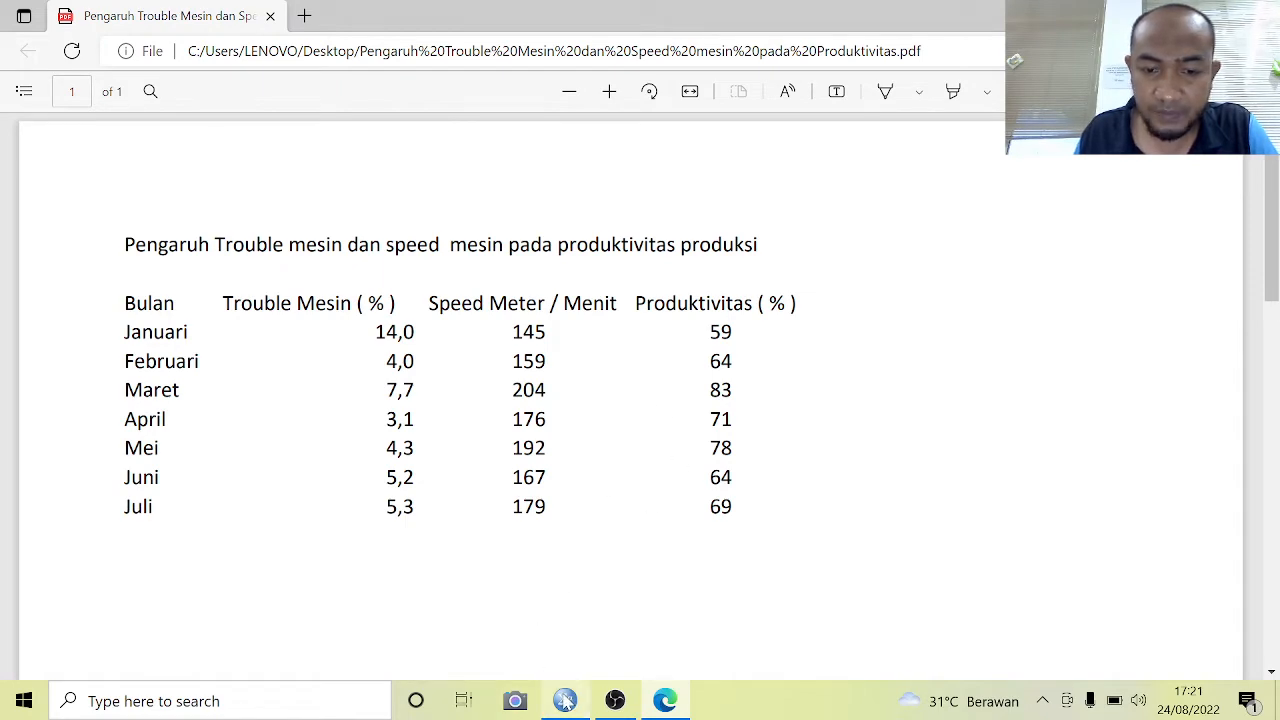
{"action": "left_click", "coordinate": [565, 700]}
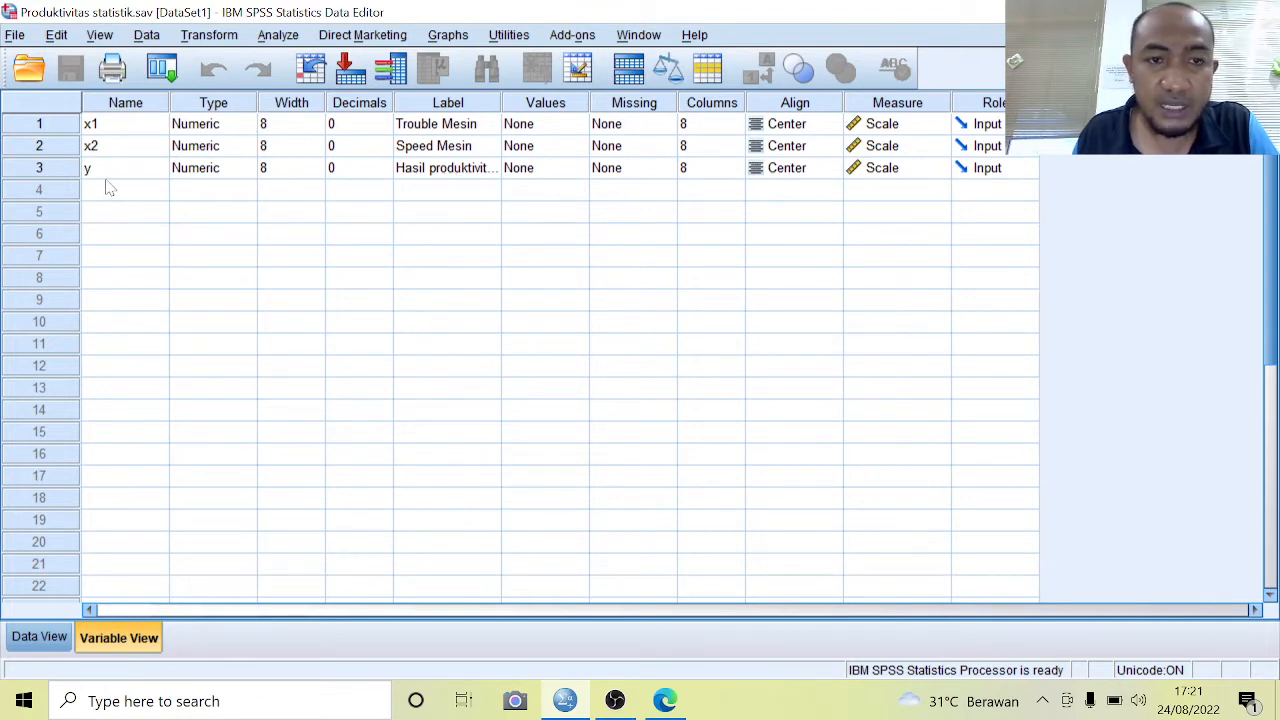
{"action": "left_click", "coordinate": [439, 177]}
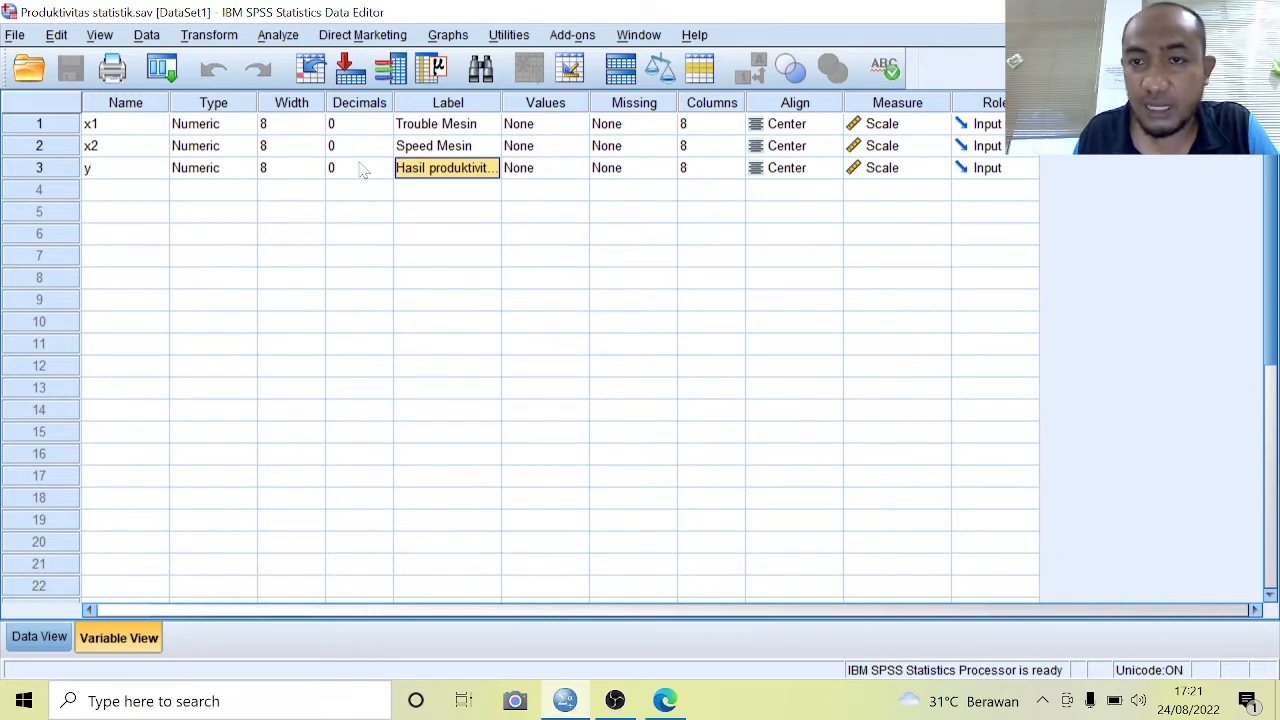
{"action": "left_click", "coordinate": [912, 130]}
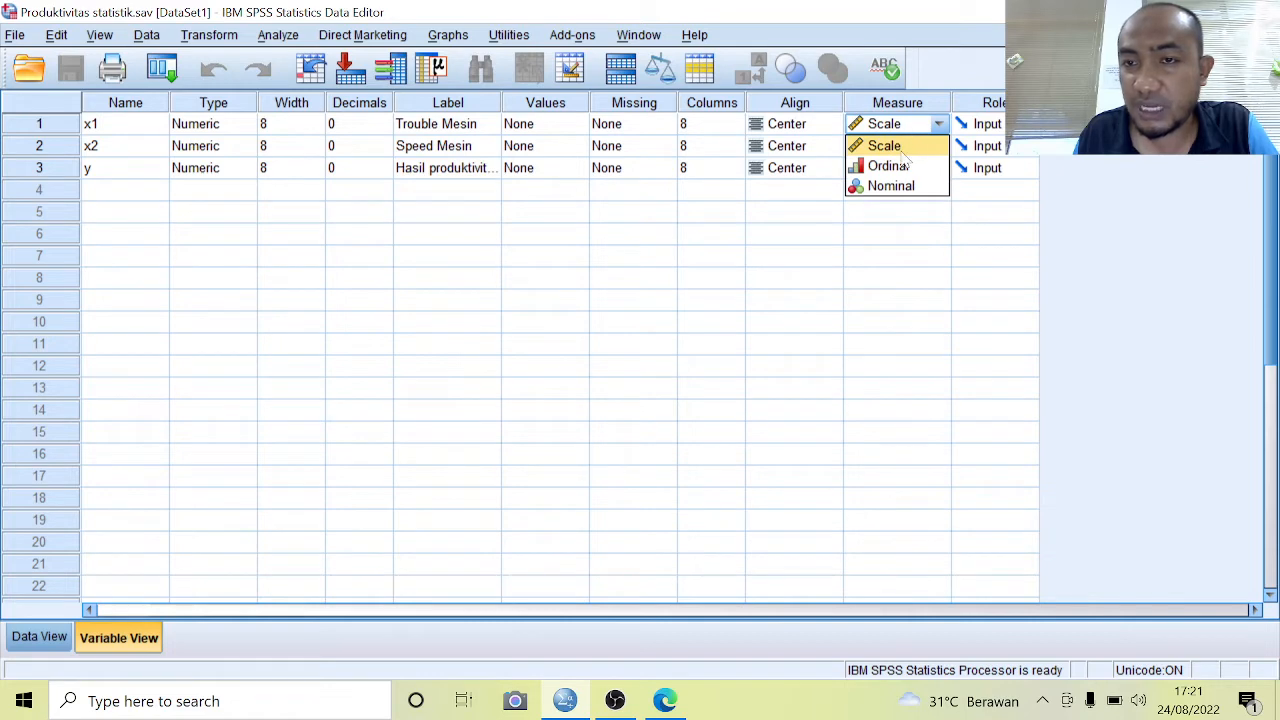
{"action": "left_click", "coordinate": [903, 150]}
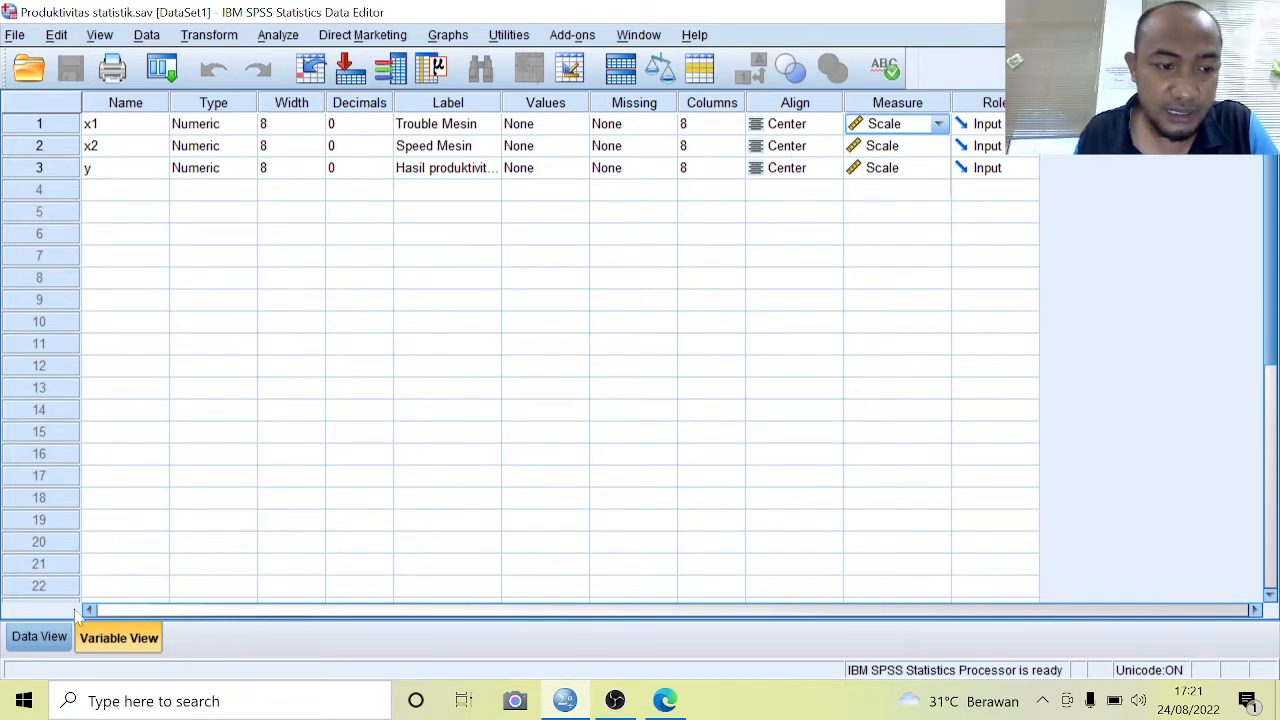
Examine the x1, x2 and y values in Data View, checking back against the variable definitions
{"action": "left_click", "coordinate": [50, 642]}
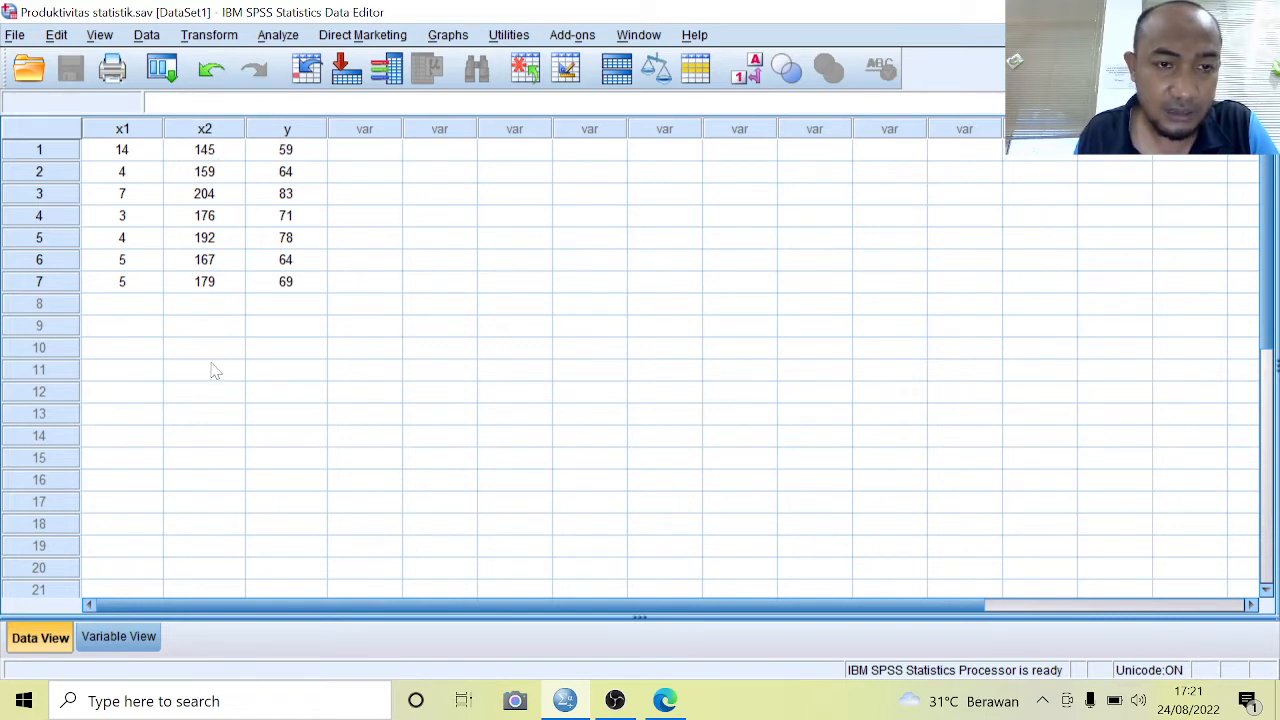
{"action": "left_click", "coordinate": [119, 636]}
{"action": "left_click", "coordinate": [48, 641]}
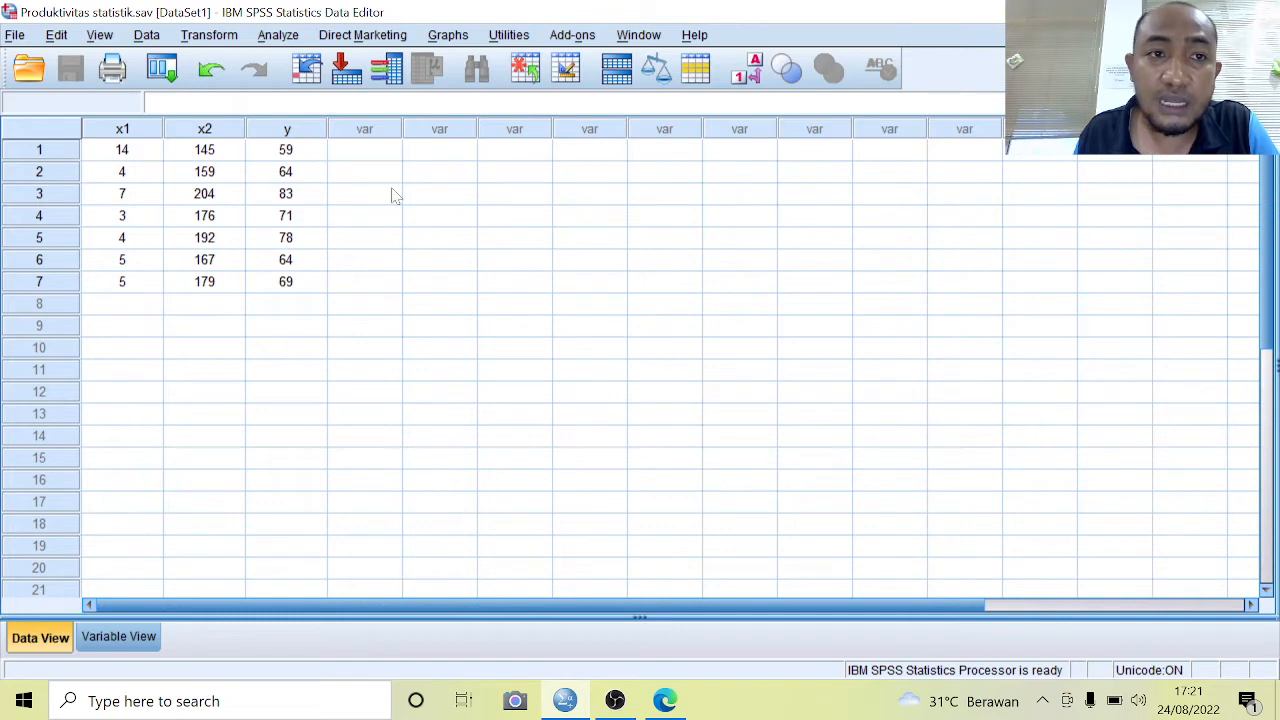
Run a two-tailed Pearson bivariate correlation on Trouble Mesin, Speed Mesin and Hasil produktivitas with means and standard deviations turned off
{"action": "left_click", "coordinate": [278, 36]}
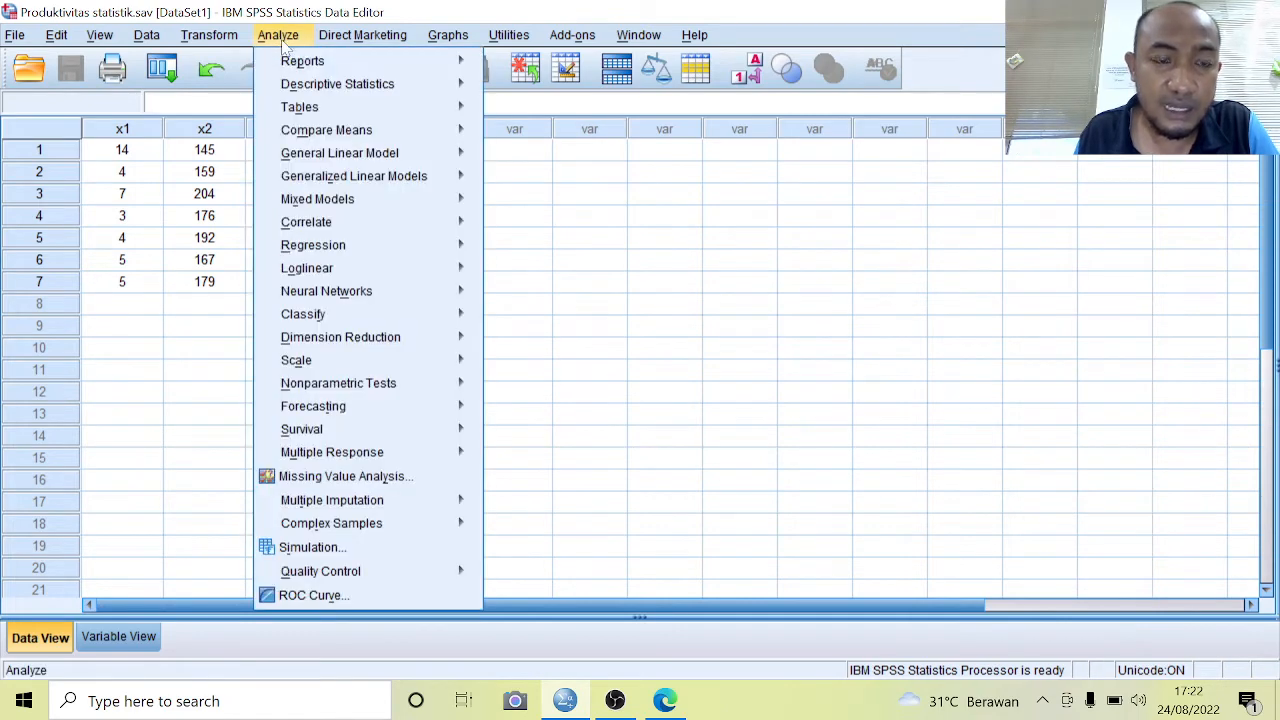
{"action": "mouse_move", "coordinate": [336, 270]}
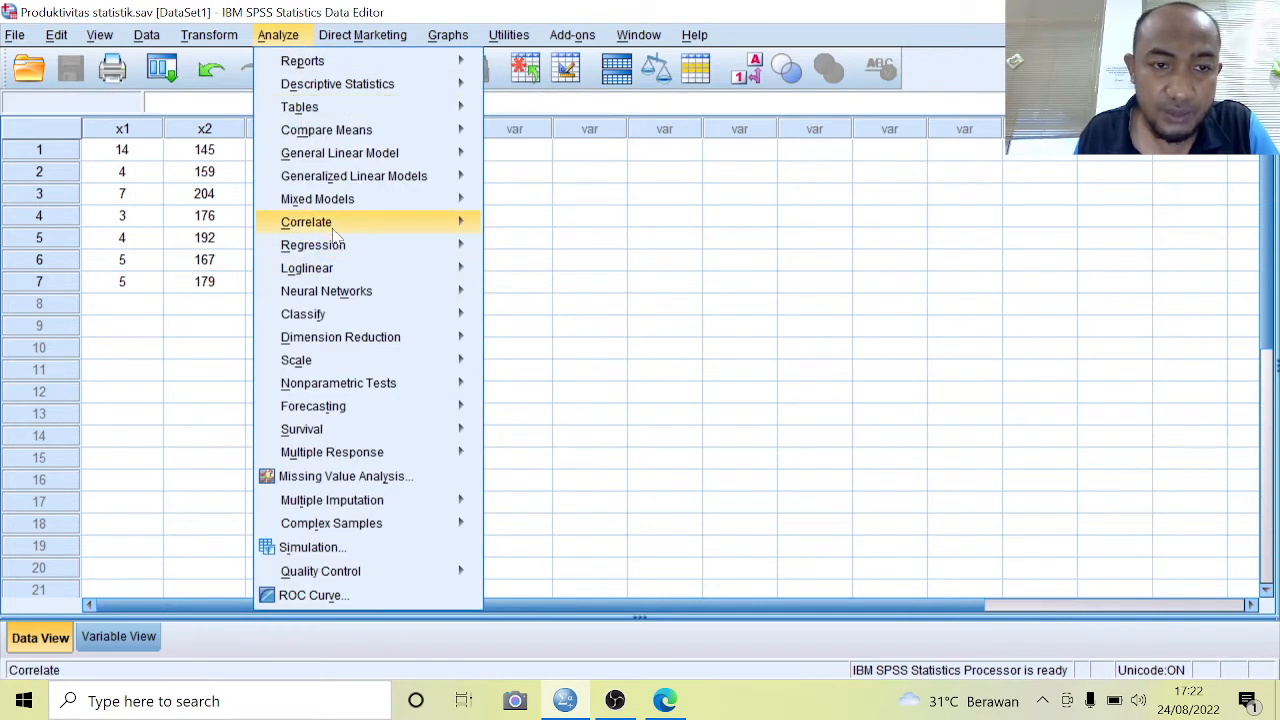
{"action": "mouse_move", "coordinate": [337, 231]}
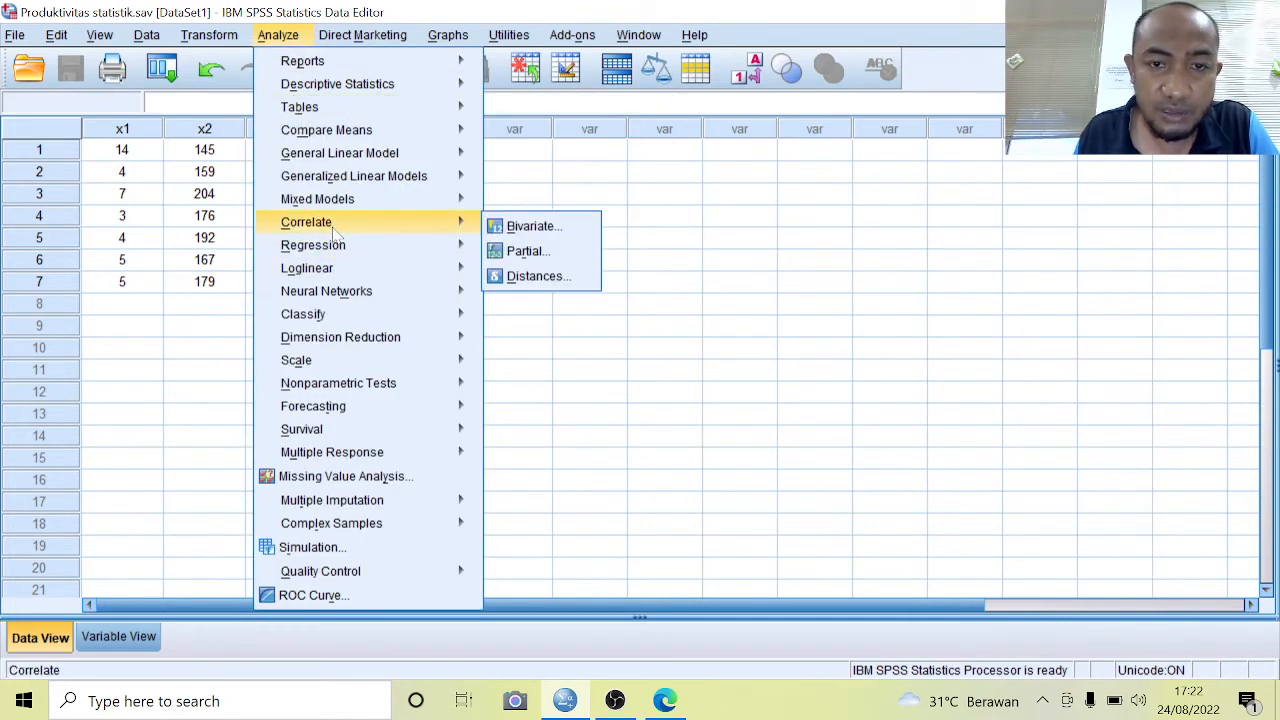
{"action": "left_click", "coordinate": [535, 226]}
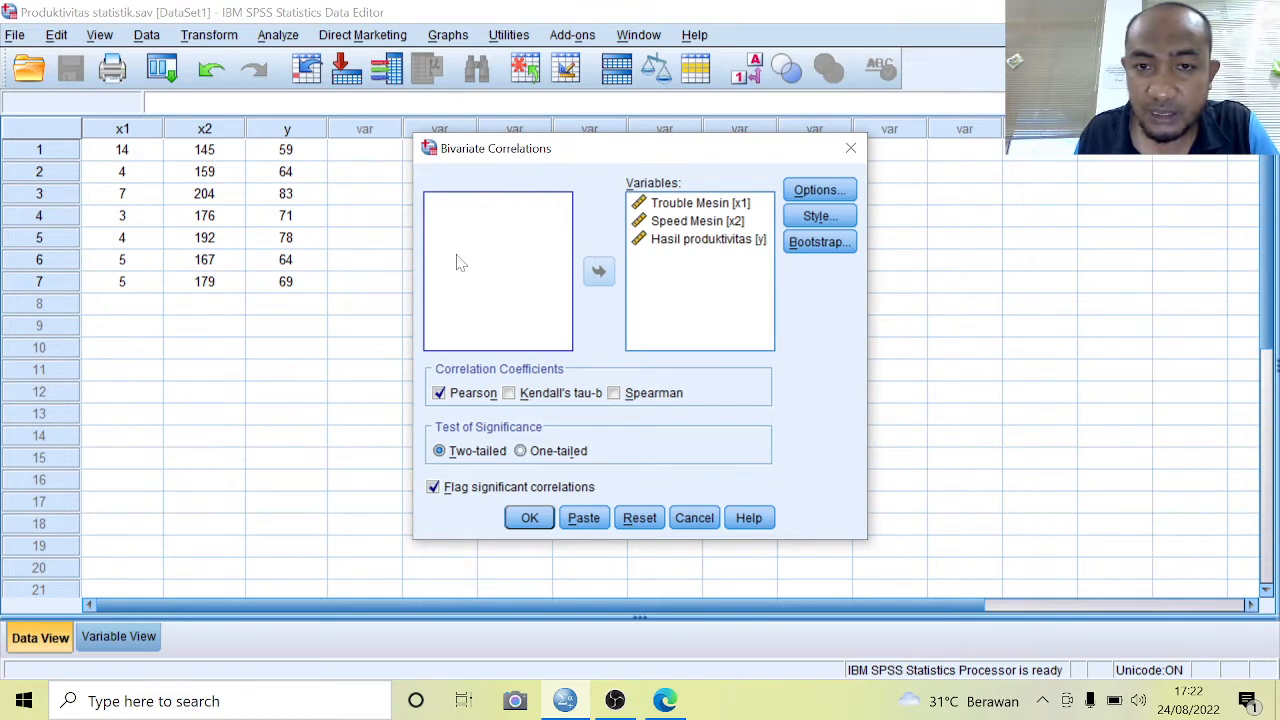
{"action": "left_click", "coordinate": [738, 205]}
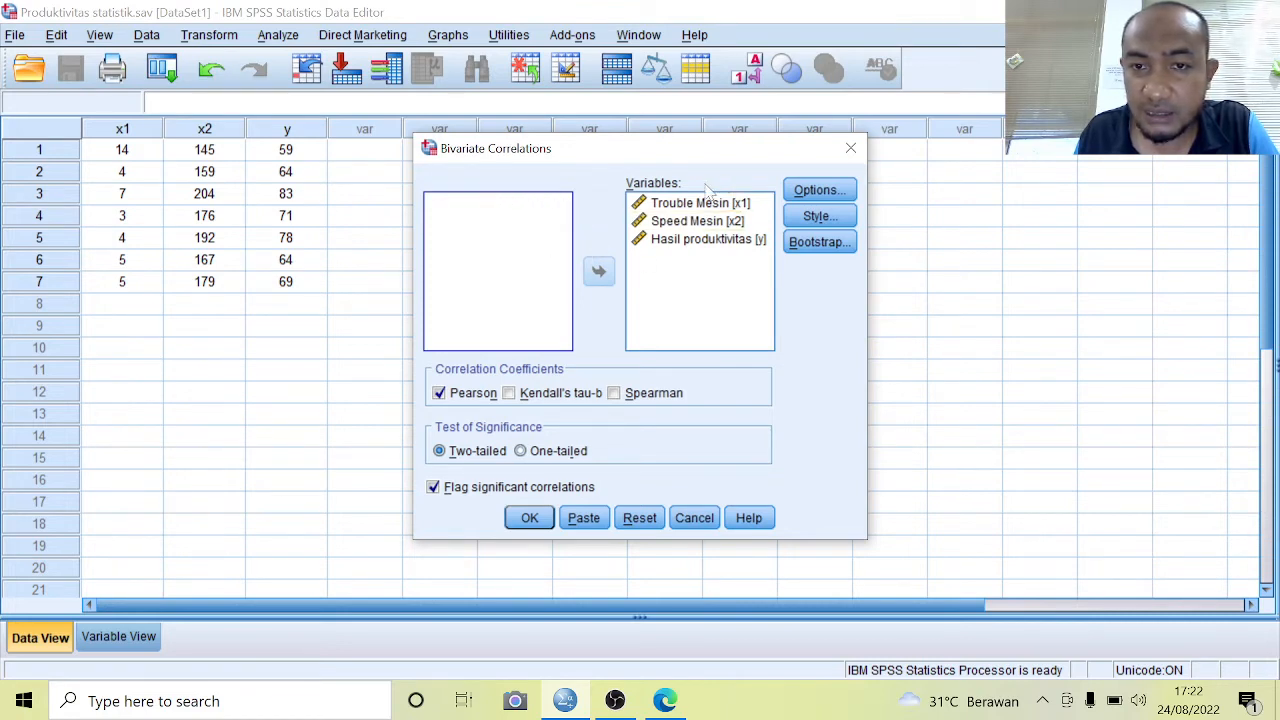
{"action": "left_click", "coordinate": [812, 192]}
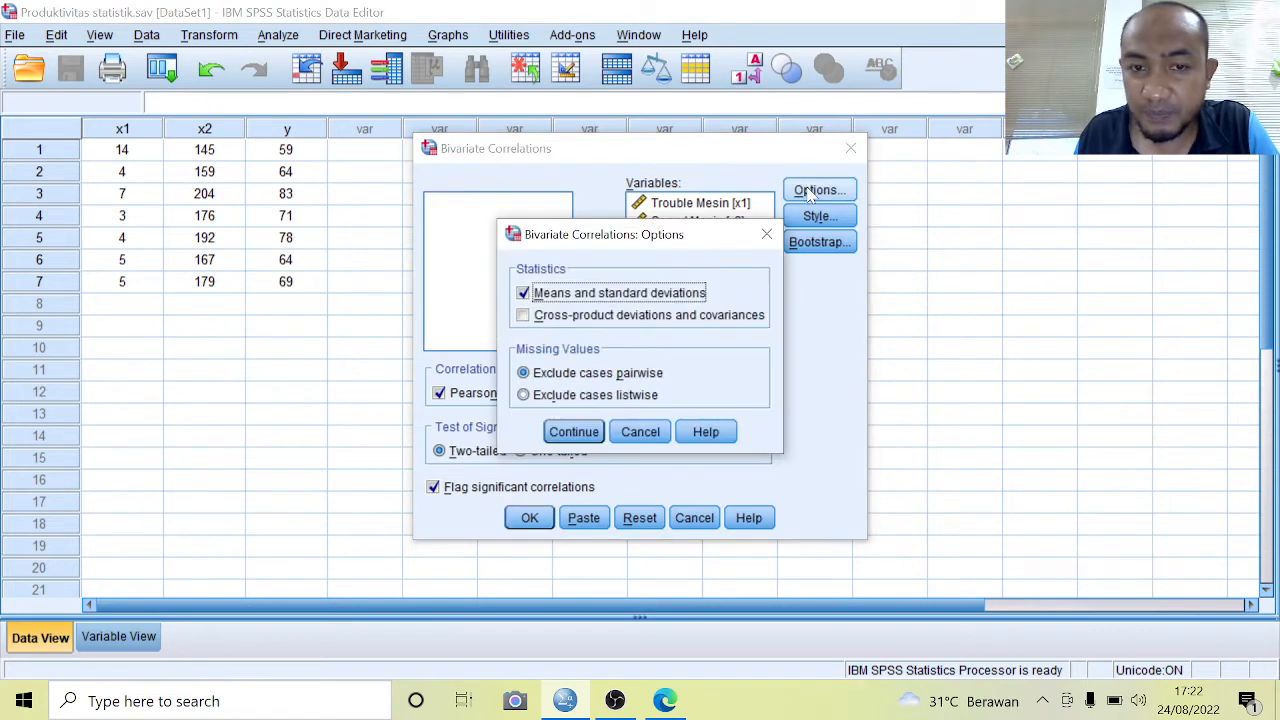
{"action": "left_click", "coordinate": [523, 295]}
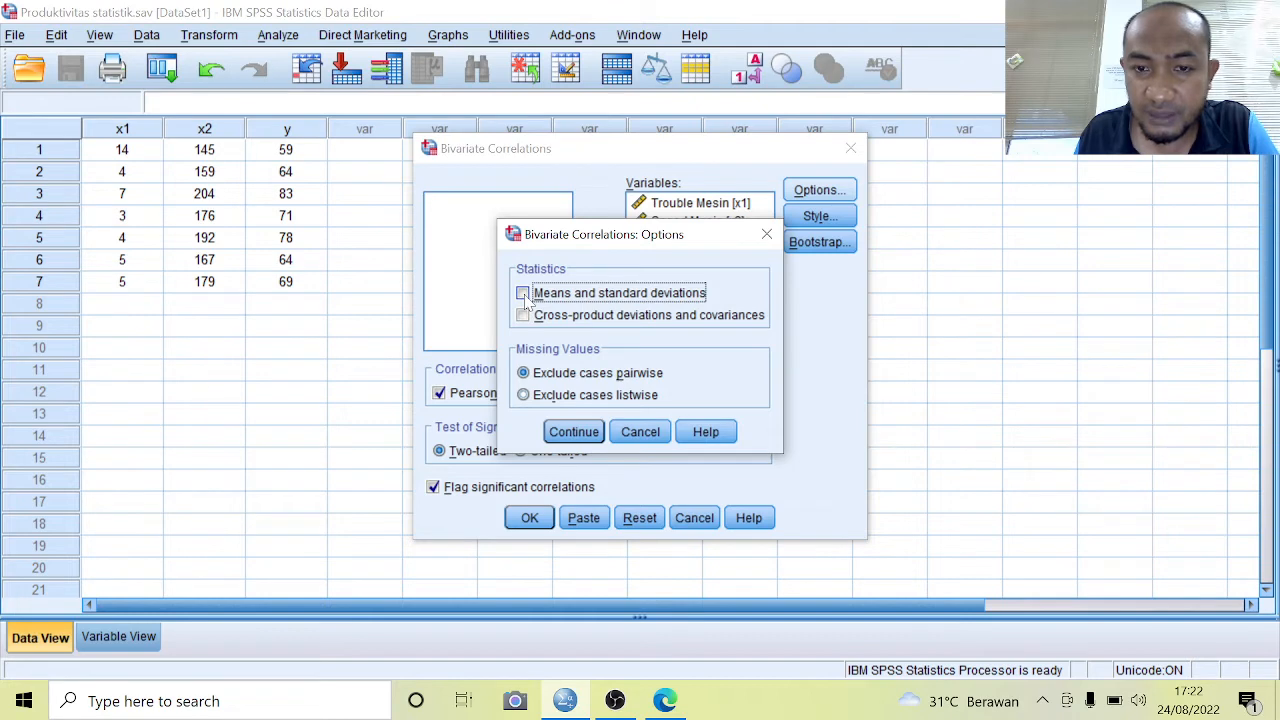
{"action": "left_click", "coordinate": [592, 431]}
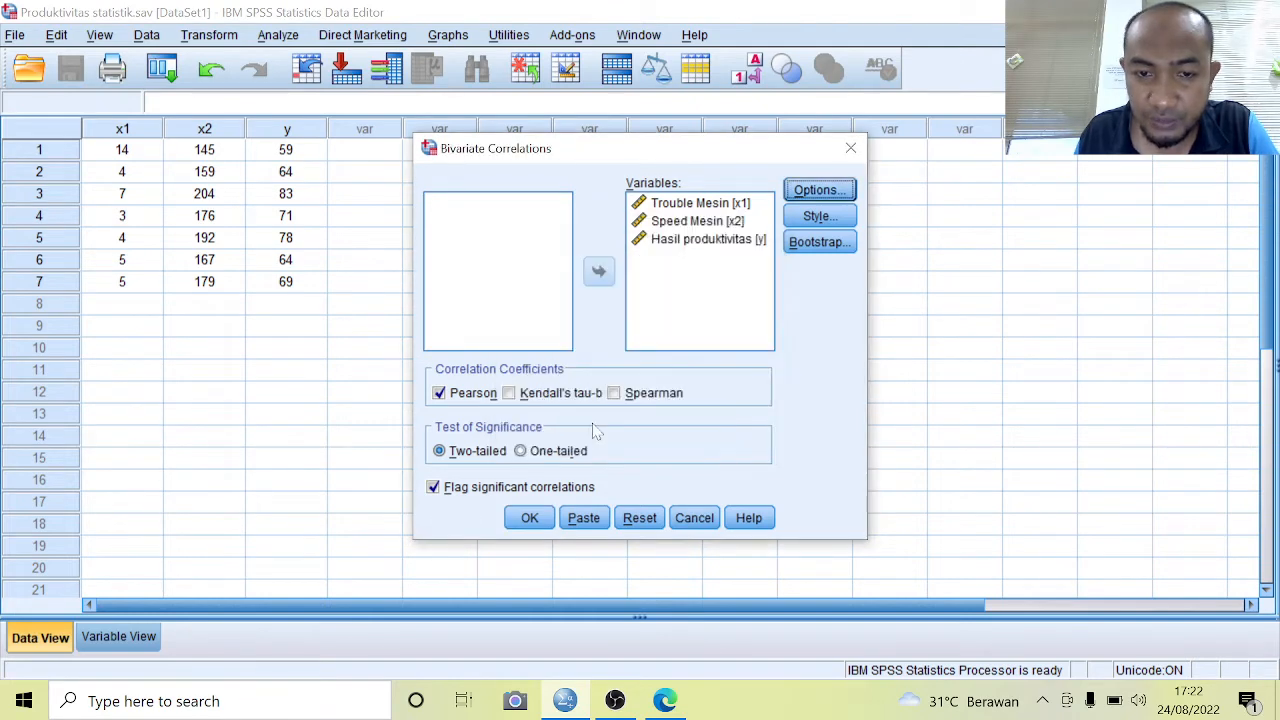
{"action": "left_click", "coordinate": [530, 518]}
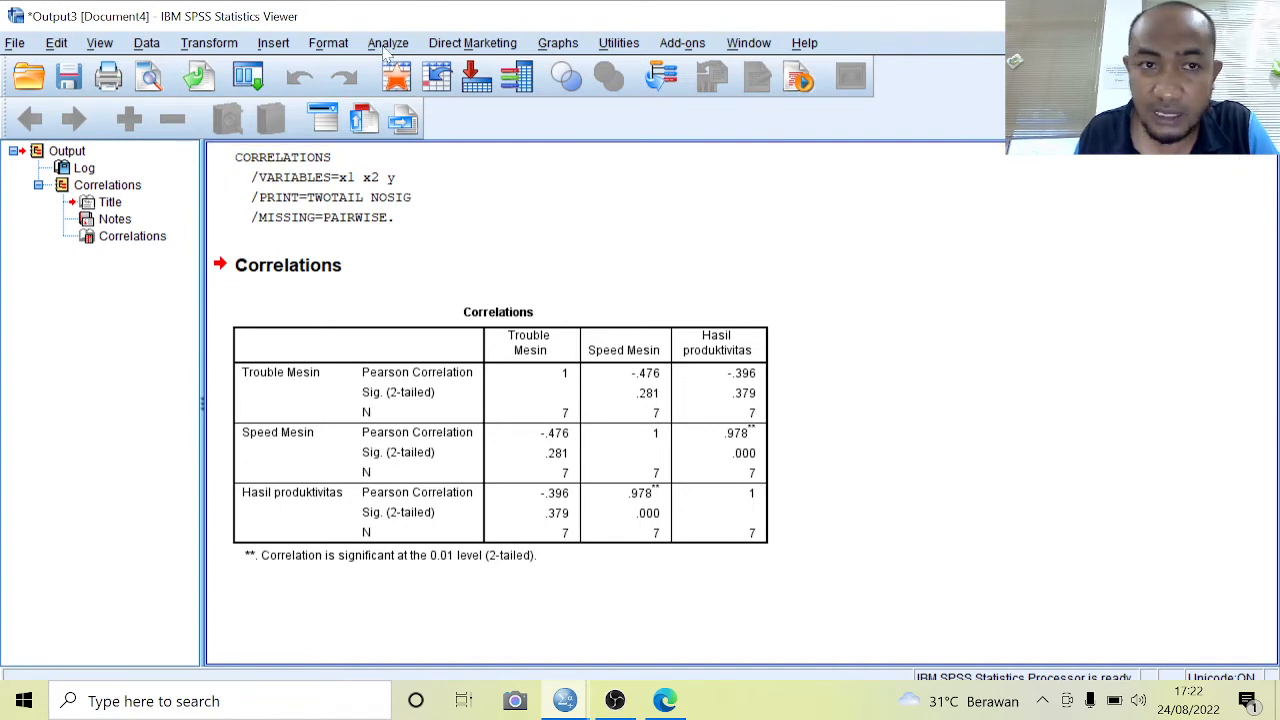
Set up a linear regression with Hasil produktivitas as the dependent variable and Trouble Mesin and Speed Mesin as the independents
{"action": "left_click", "coordinate": [387, 45]}
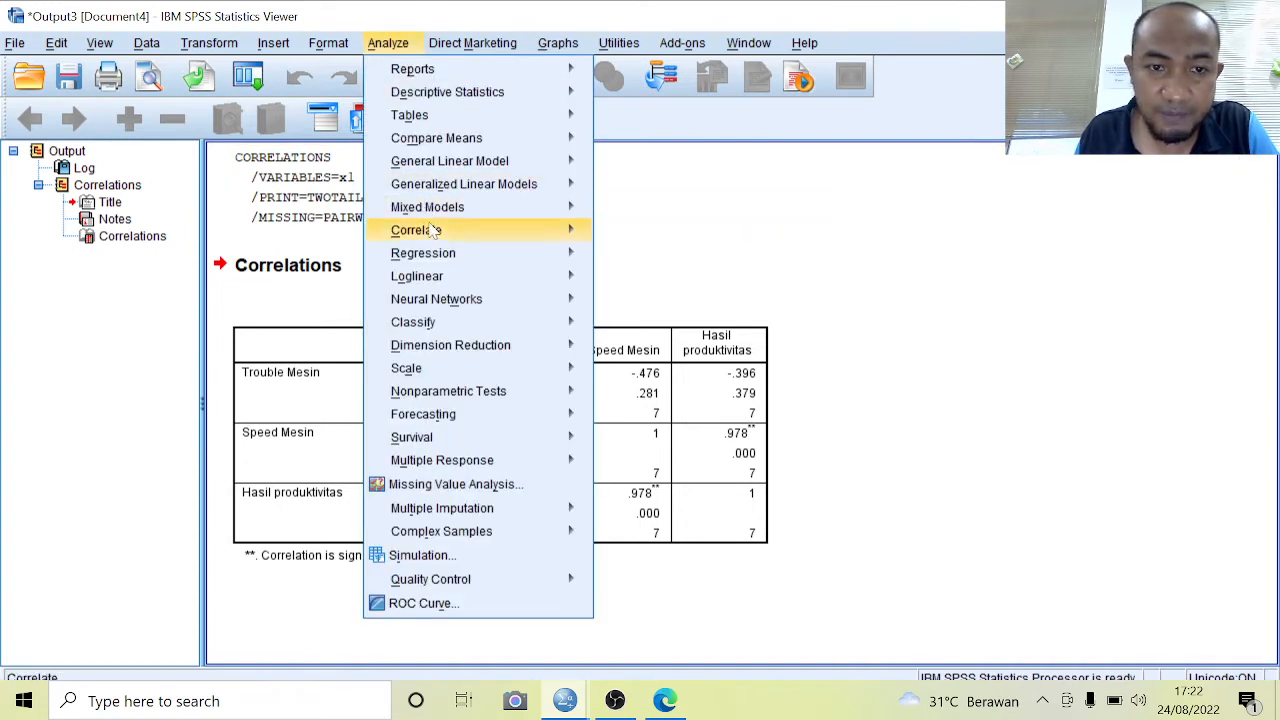
{"action": "mouse_move", "coordinate": [435, 258]}
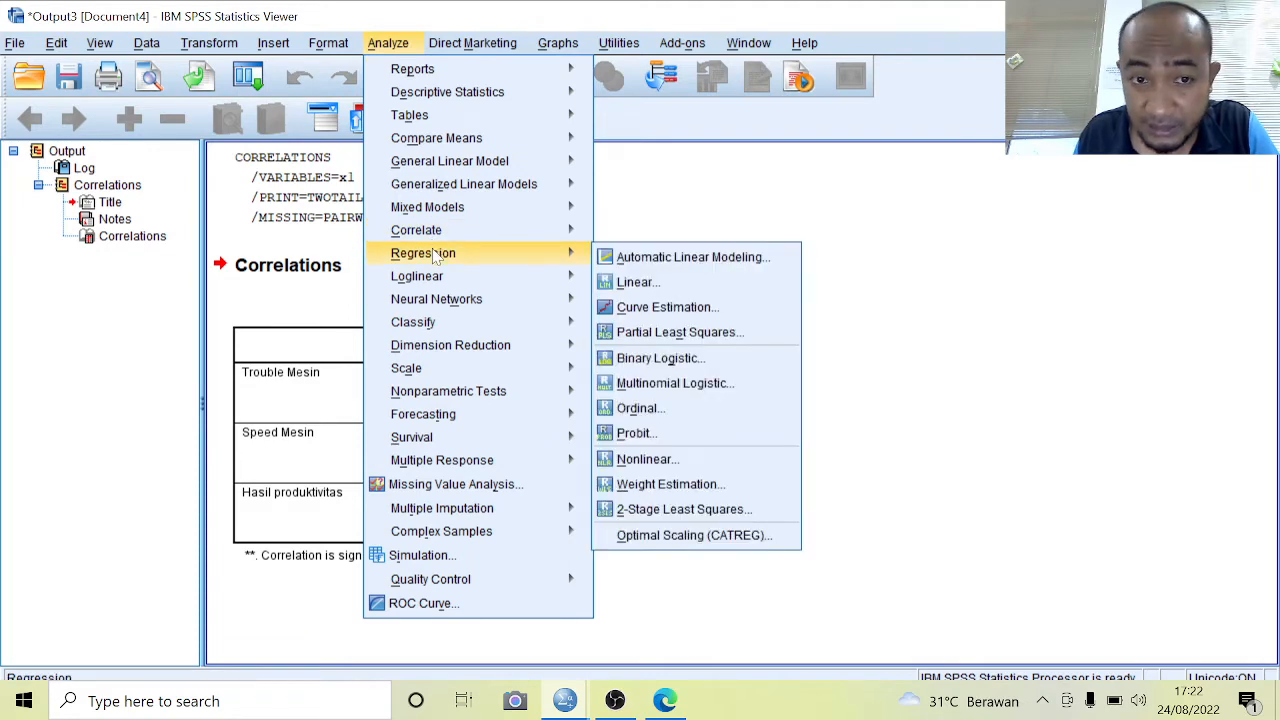
{"action": "left_click", "coordinate": [652, 288]}
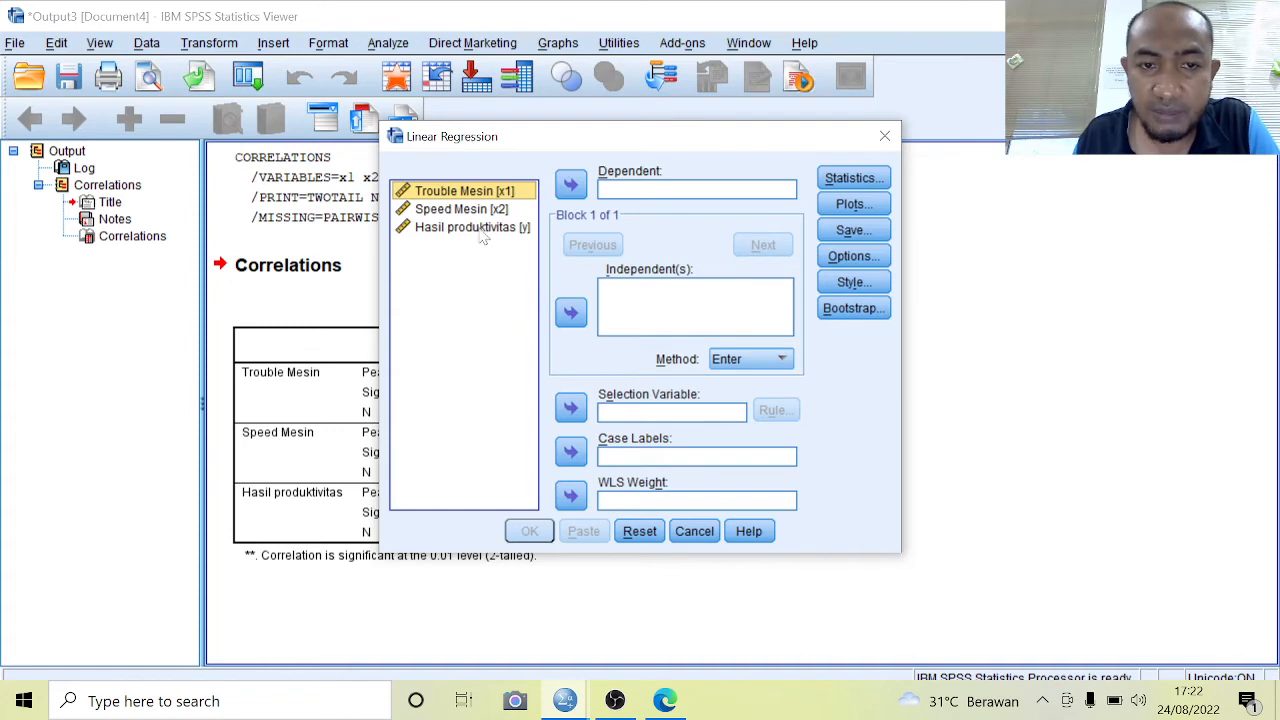
{"action": "left_click", "coordinate": [480, 228]}
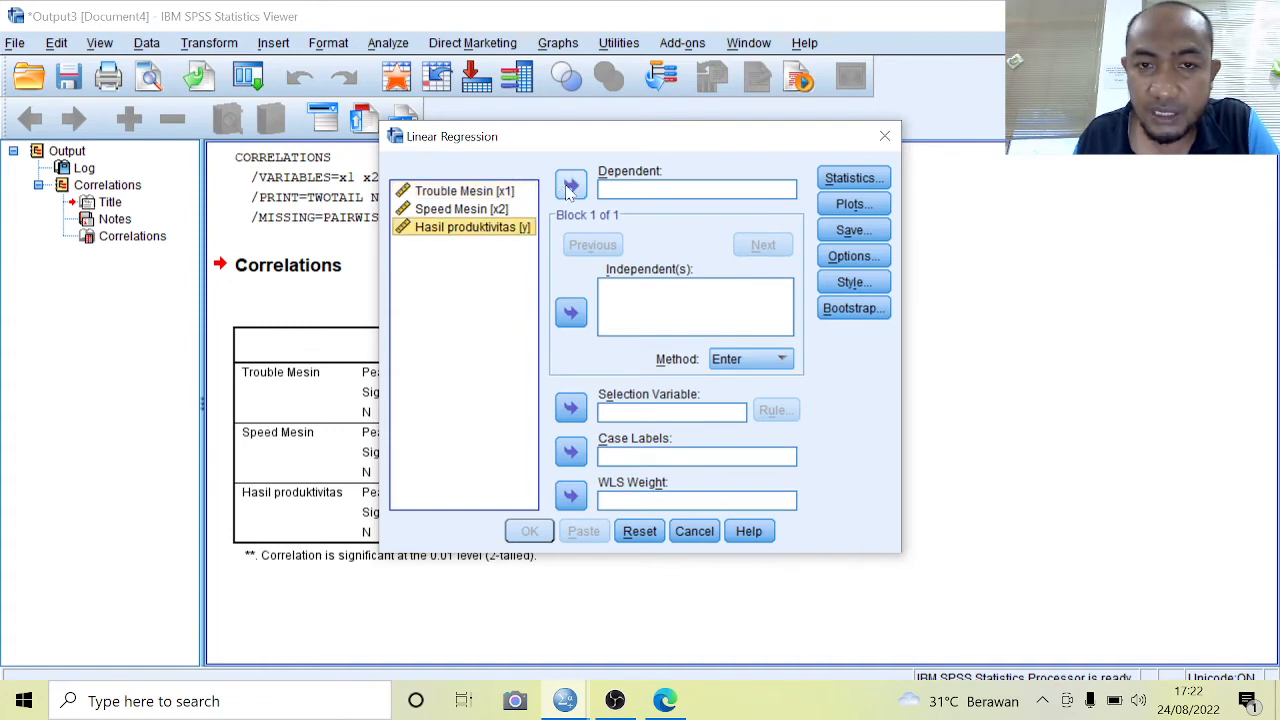
{"action": "left_click", "coordinate": [569, 188]}
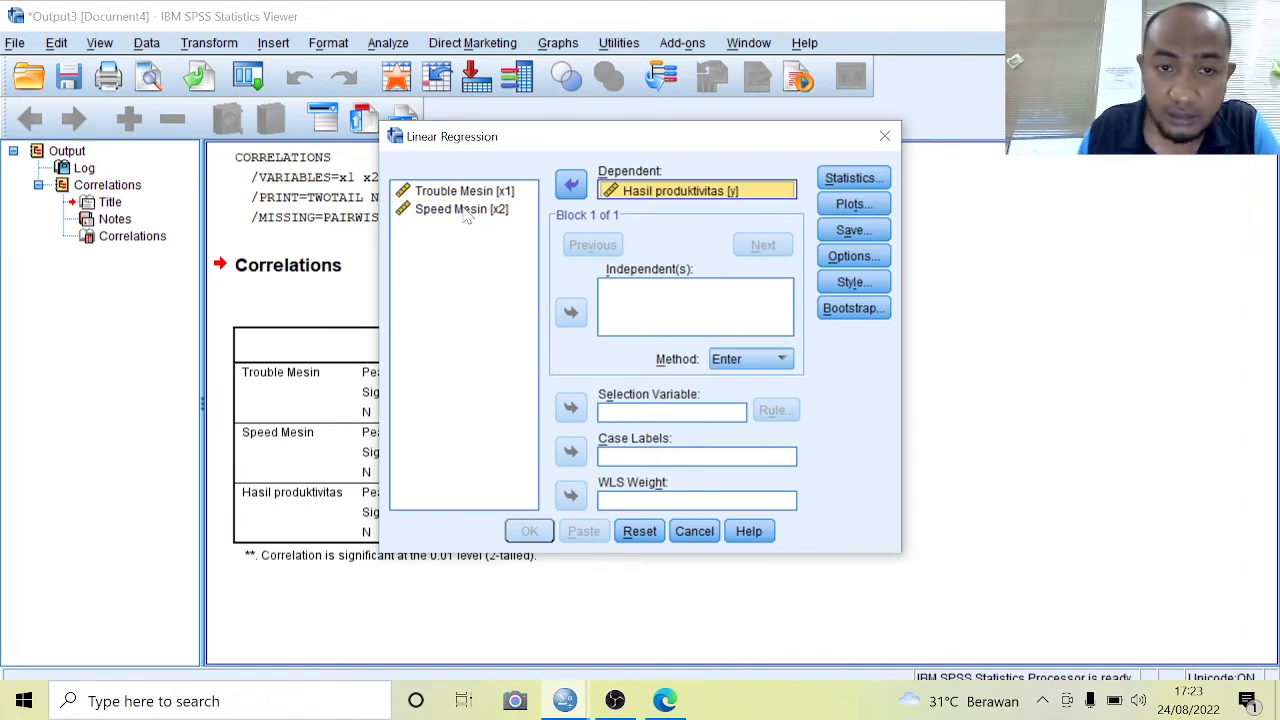
{"action": "left_click", "coordinate": [465, 216]}
{"action": "key", "text": "shift+Up"}
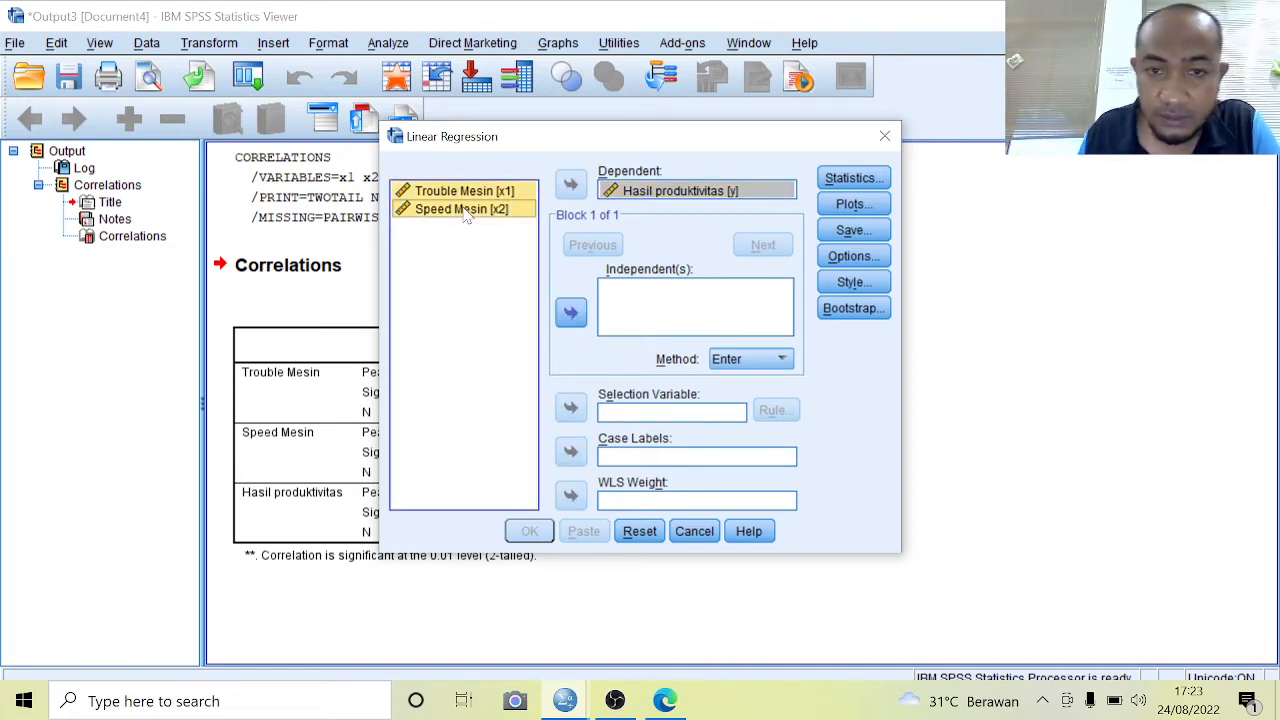
{"action": "left_click", "coordinate": [572, 313]}
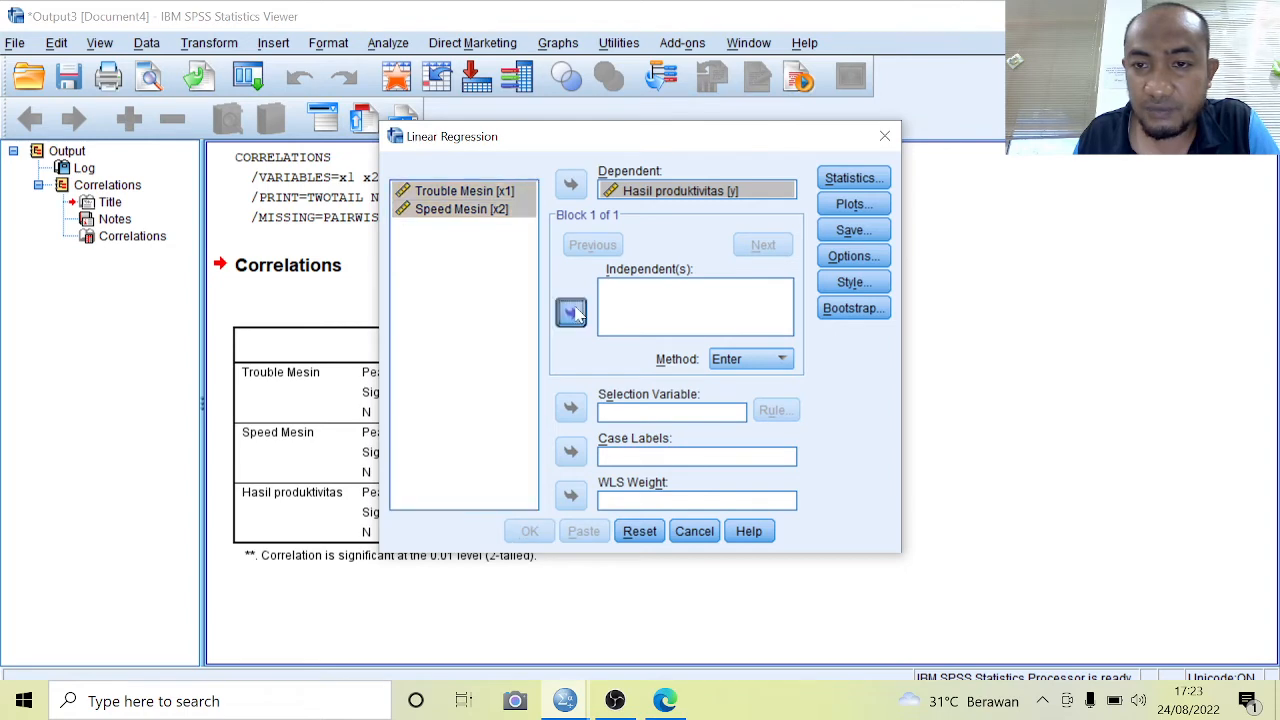
Keep the Estimates and Model fit statistics and the default options with entry .05 and removal .10, and run the regression
{"action": "left_click", "coordinate": [840, 182]}
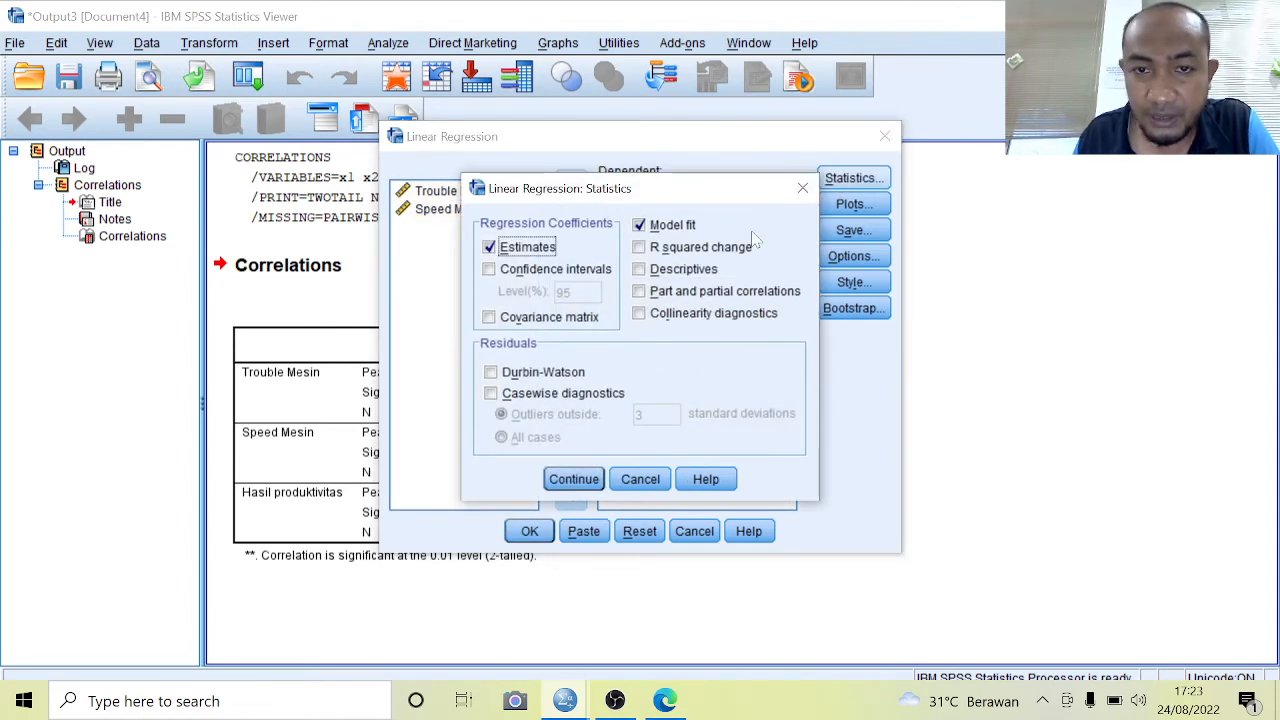
{"action": "left_click", "coordinate": [573, 479]}
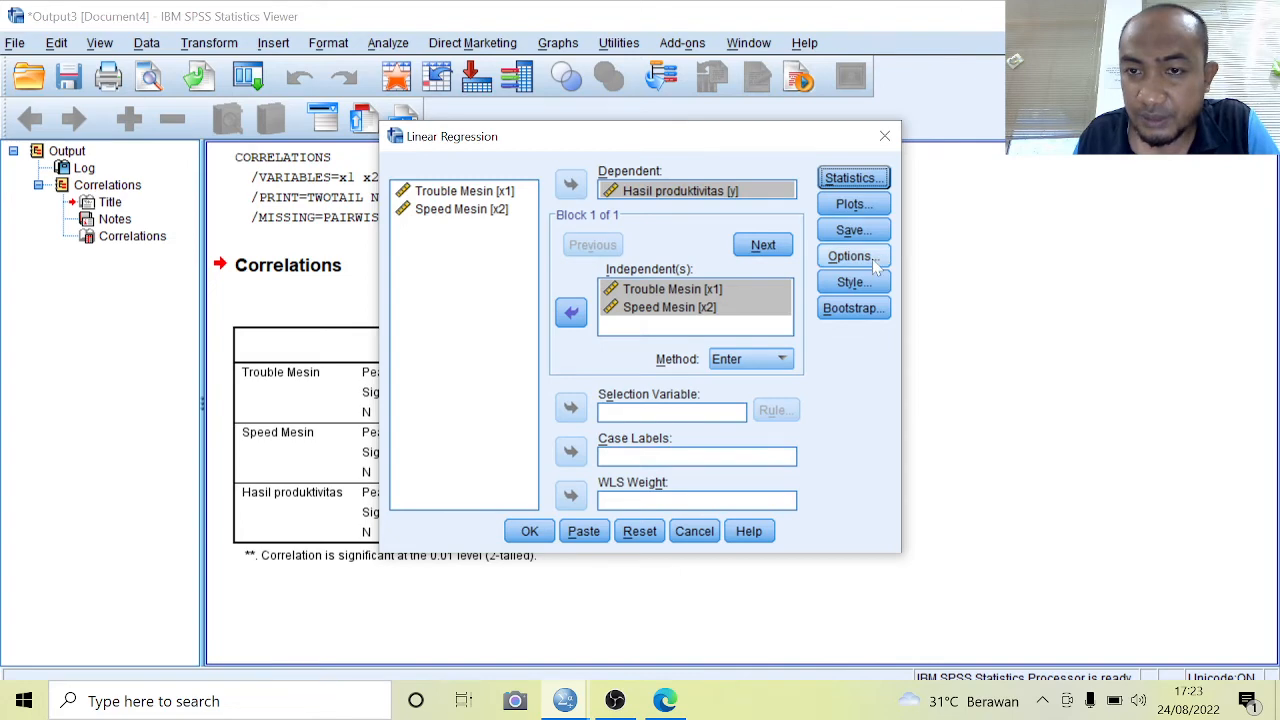
{"action": "left_click", "coordinate": [870, 258]}
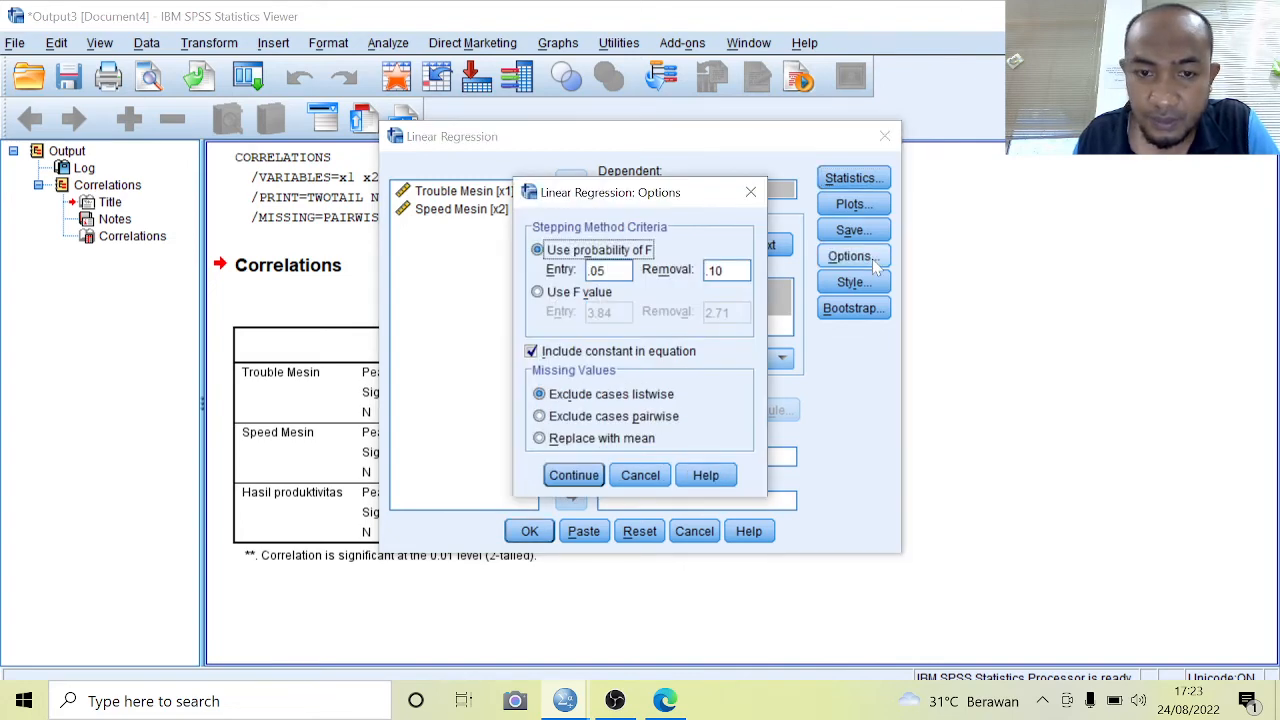
{"action": "left_click", "coordinate": [575, 477]}
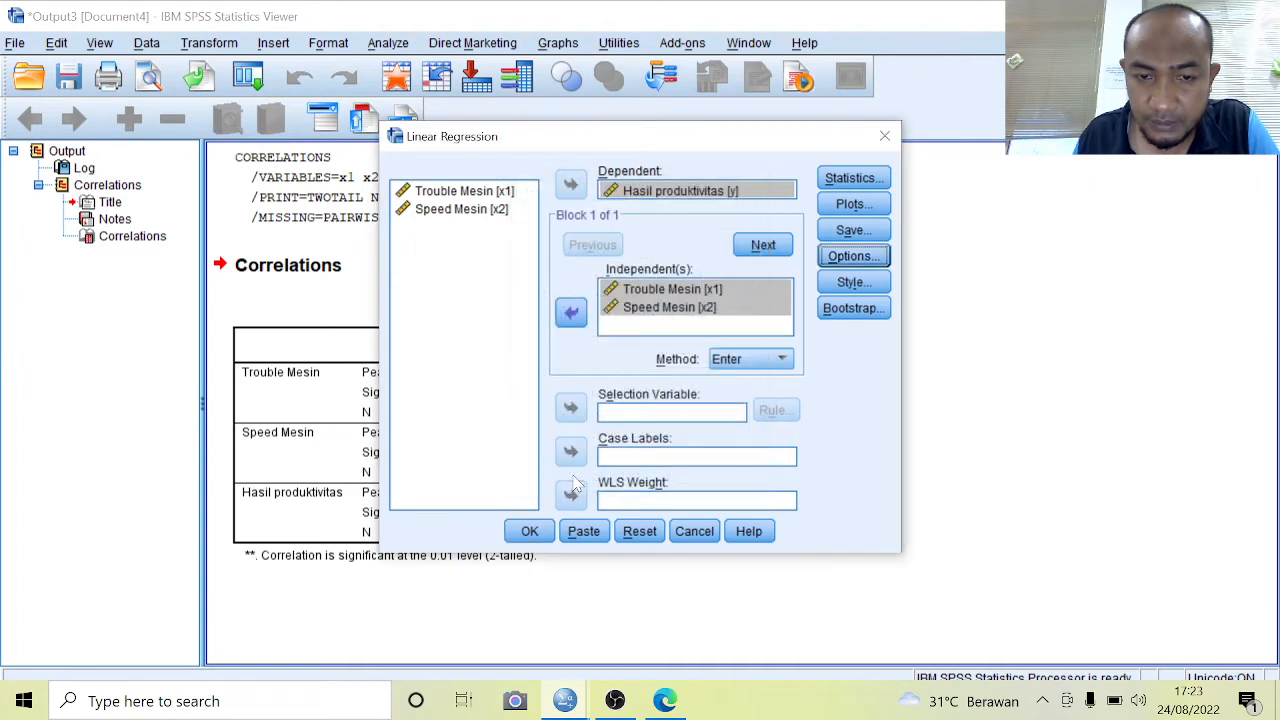
{"action": "left_click", "coordinate": [528, 536]}
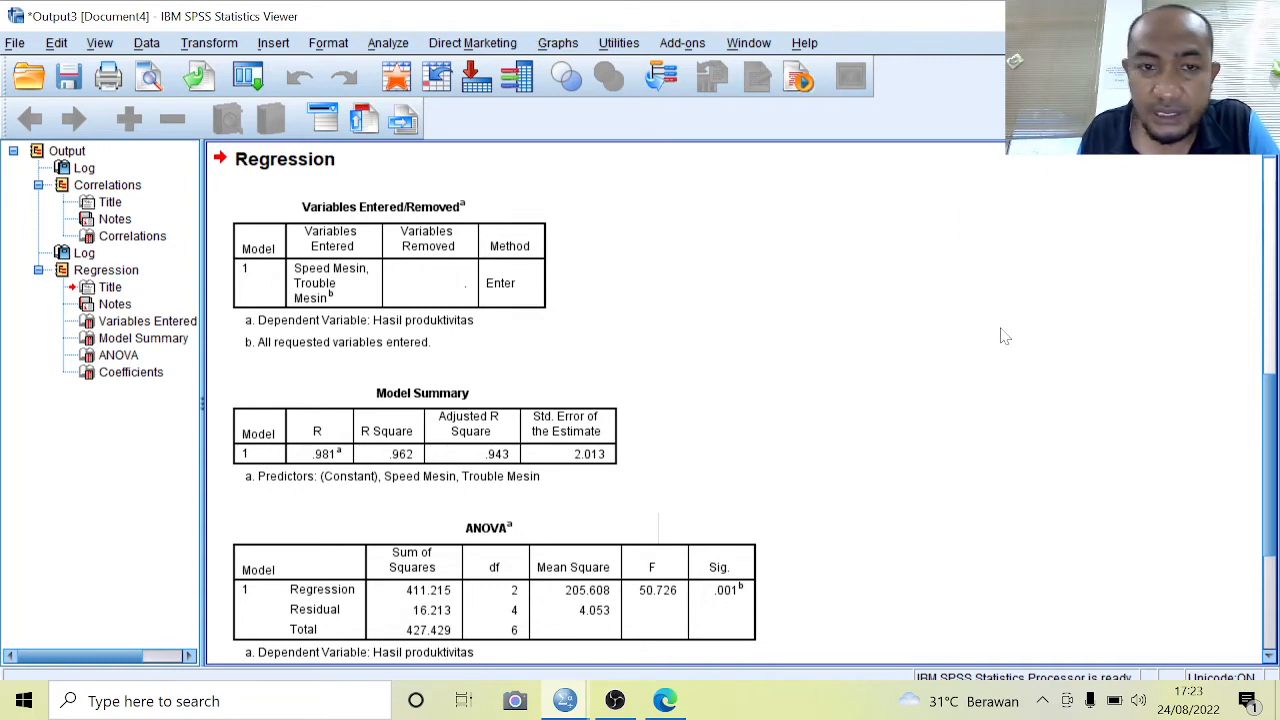
Examine the Correlations table and the regression's Model Summary, ANOVA and Coefficients tables in the output
{"action": "left_click", "coordinate": [1270, 154]}
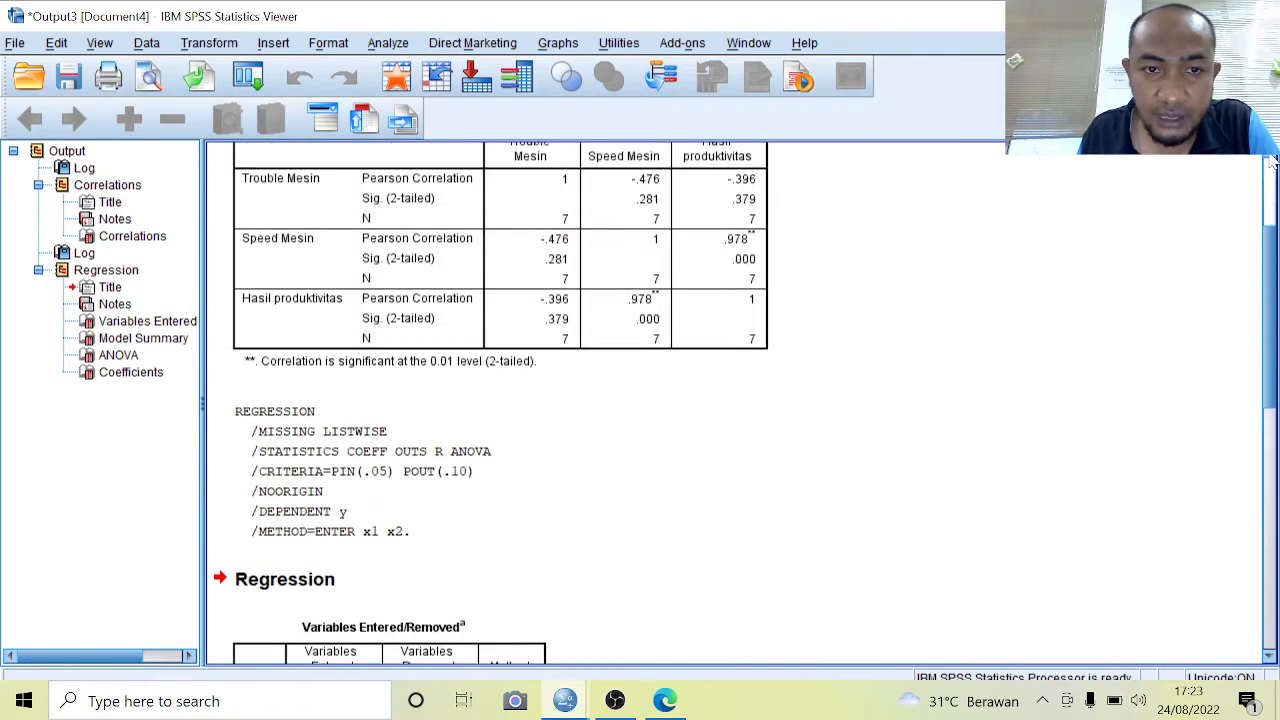
{"action": "left_click", "coordinate": [1270, 155]}
{"action": "left_click", "coordinate": [1270, 155]}
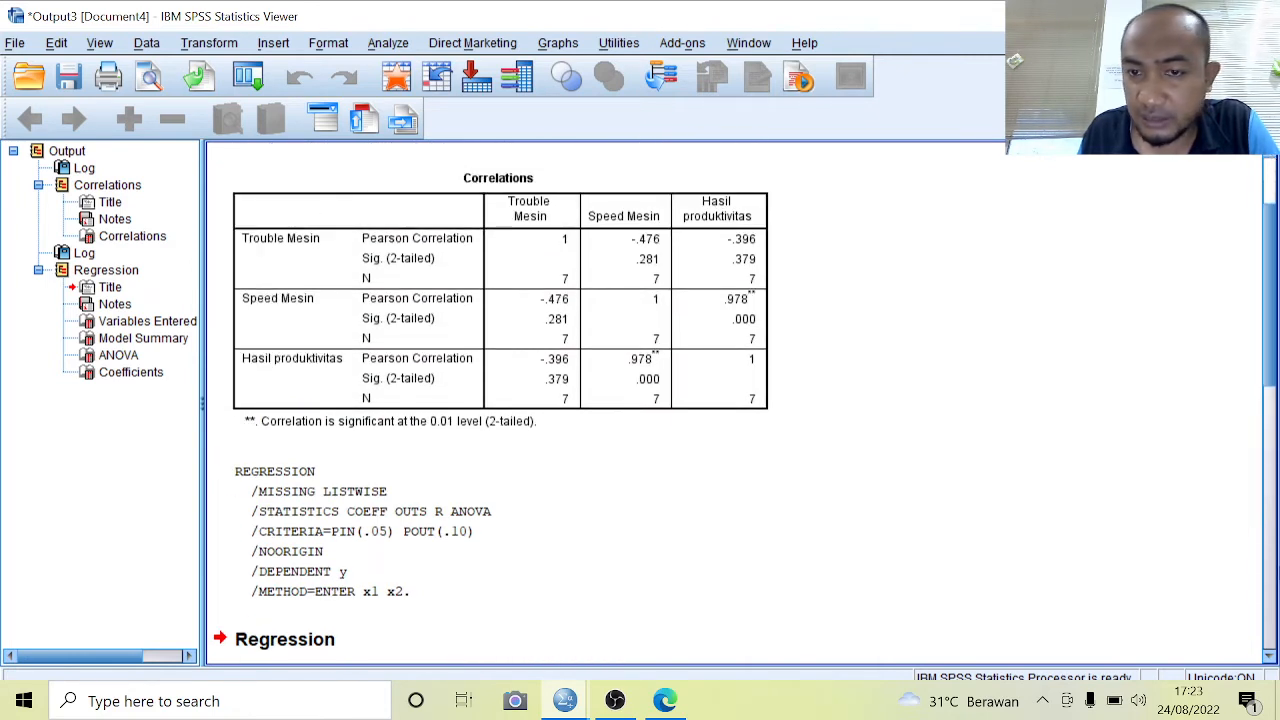
{"action": "left_click", "coordinate": [1270, 662]}
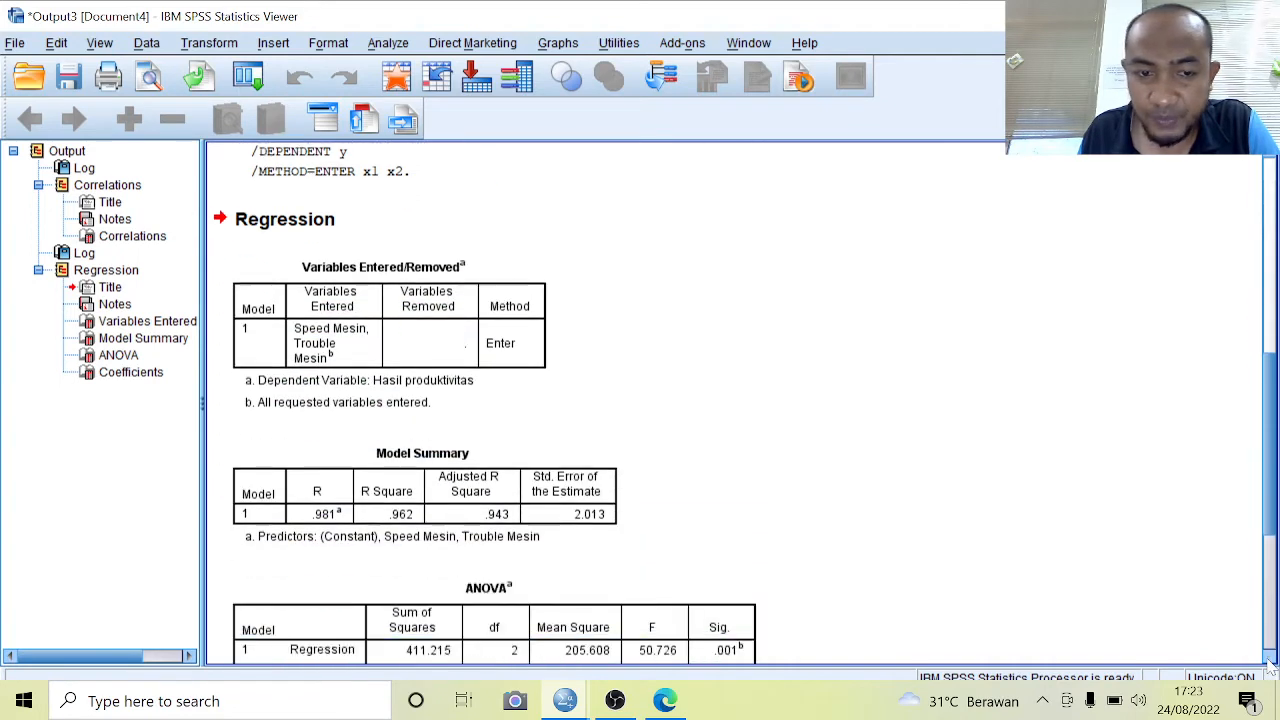
{"action": "left_click", "coordinate": [1269, 660]}
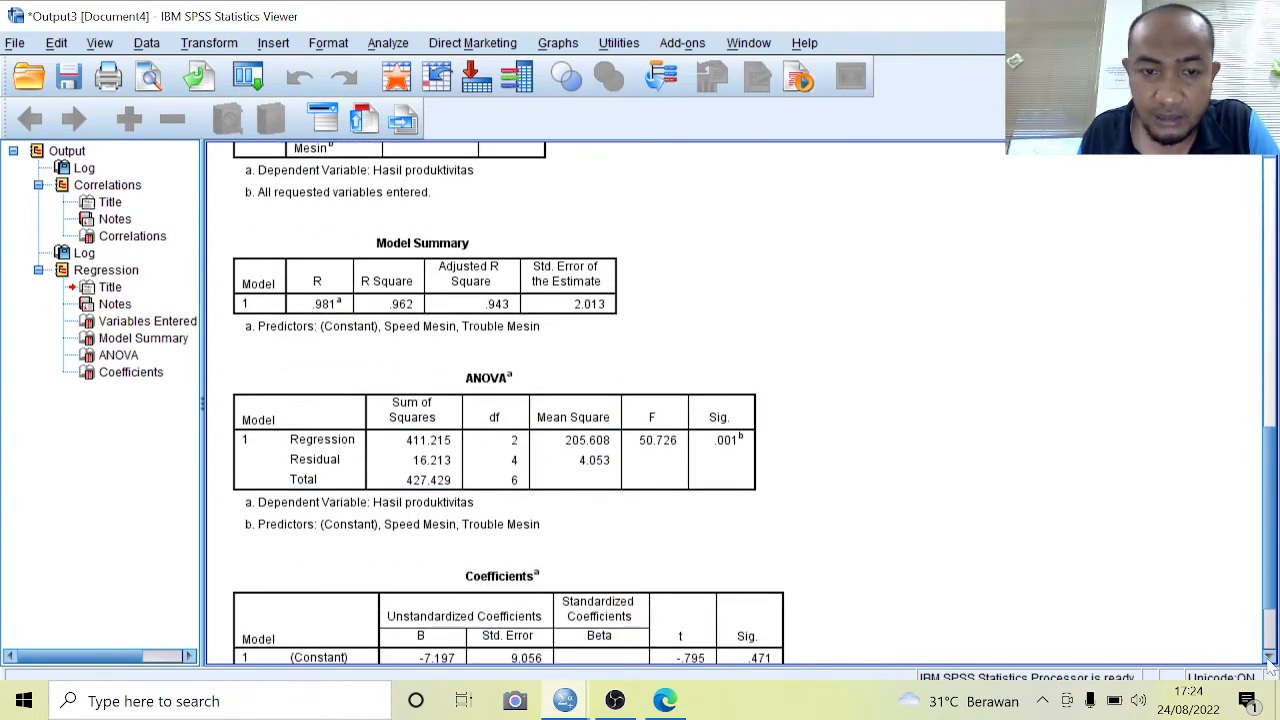
{"action": "left_click", "coordinate": [1269, 660]}
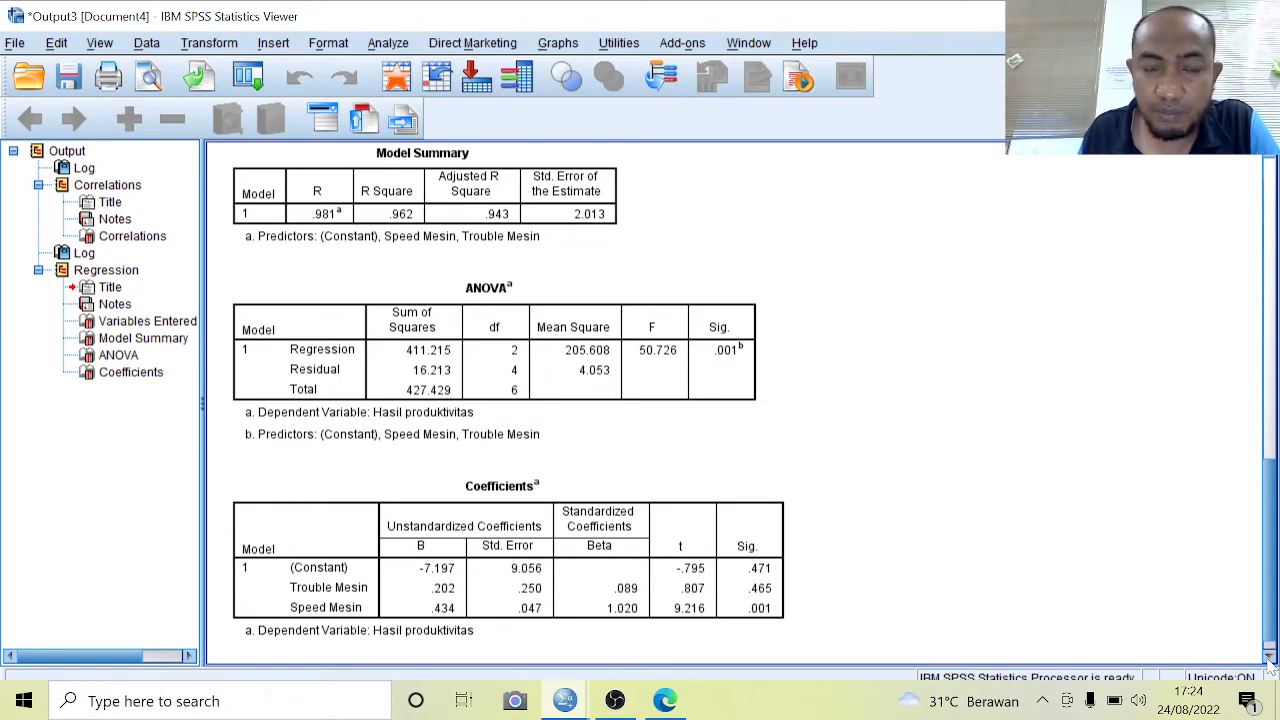
{"action": "left_click", "coordinate": [1268, 658]}
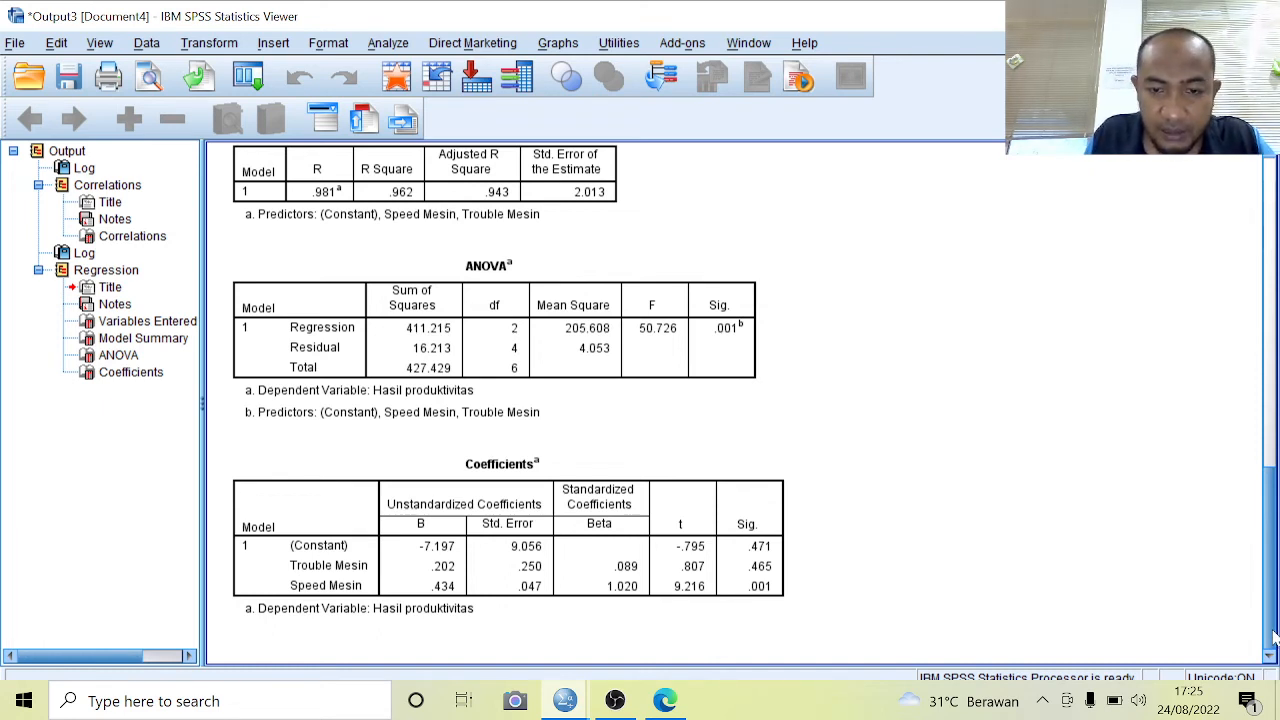
{"action": "left_click", "coordinate": [755, 535]}
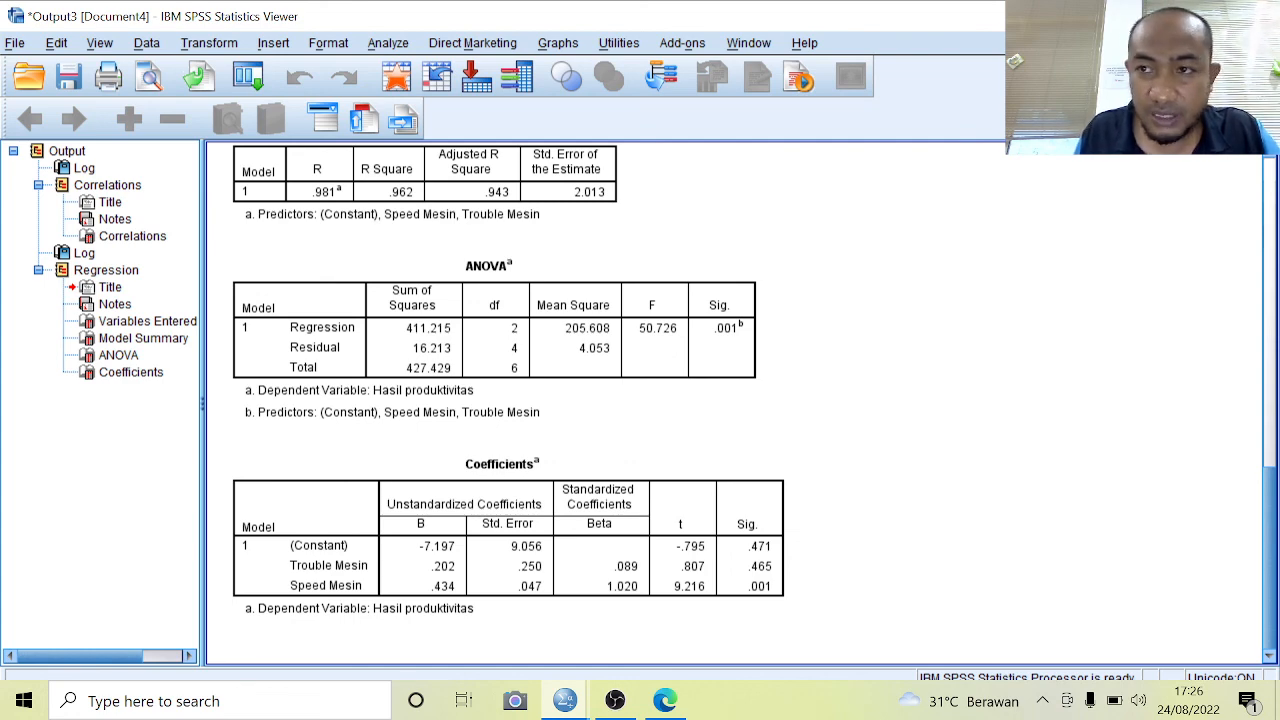
Leave the output and data windows and minimize everything to show the desktop
{"action": "key", "text": "alt+Tab"}
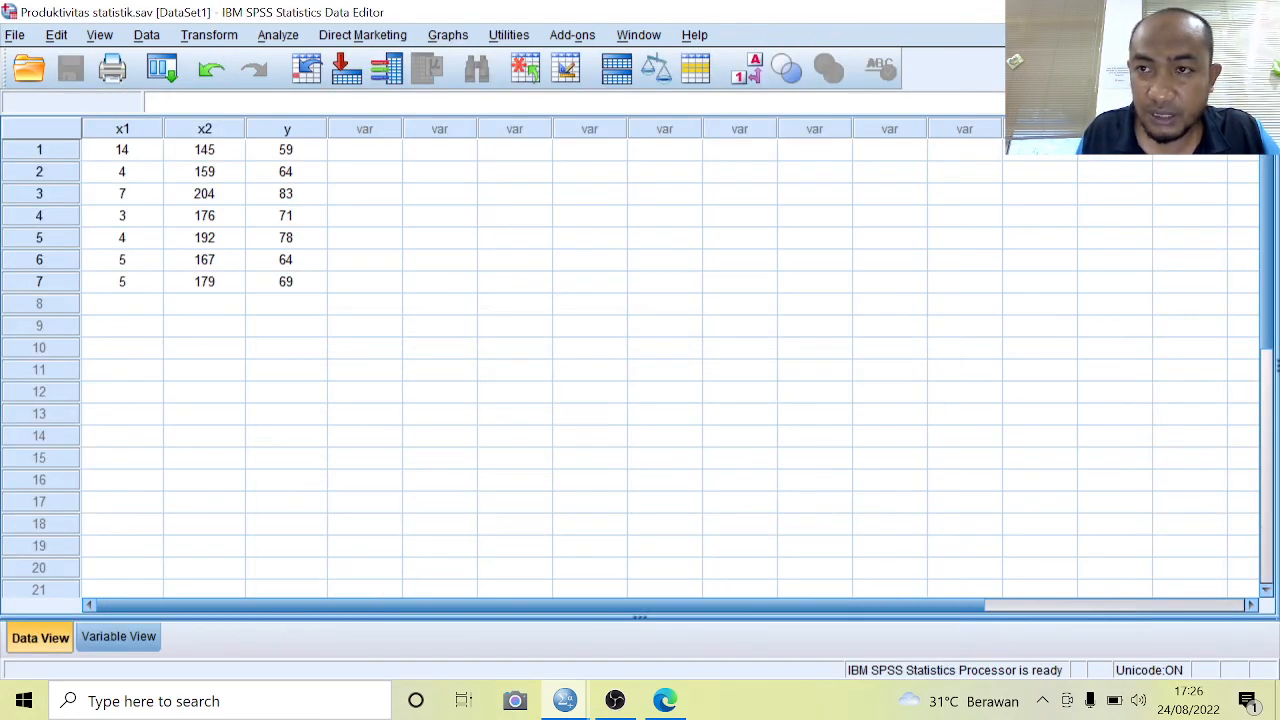
{"action": "key", "text": "alt+Tab"}
{"action": "key", "text": "super+d"}
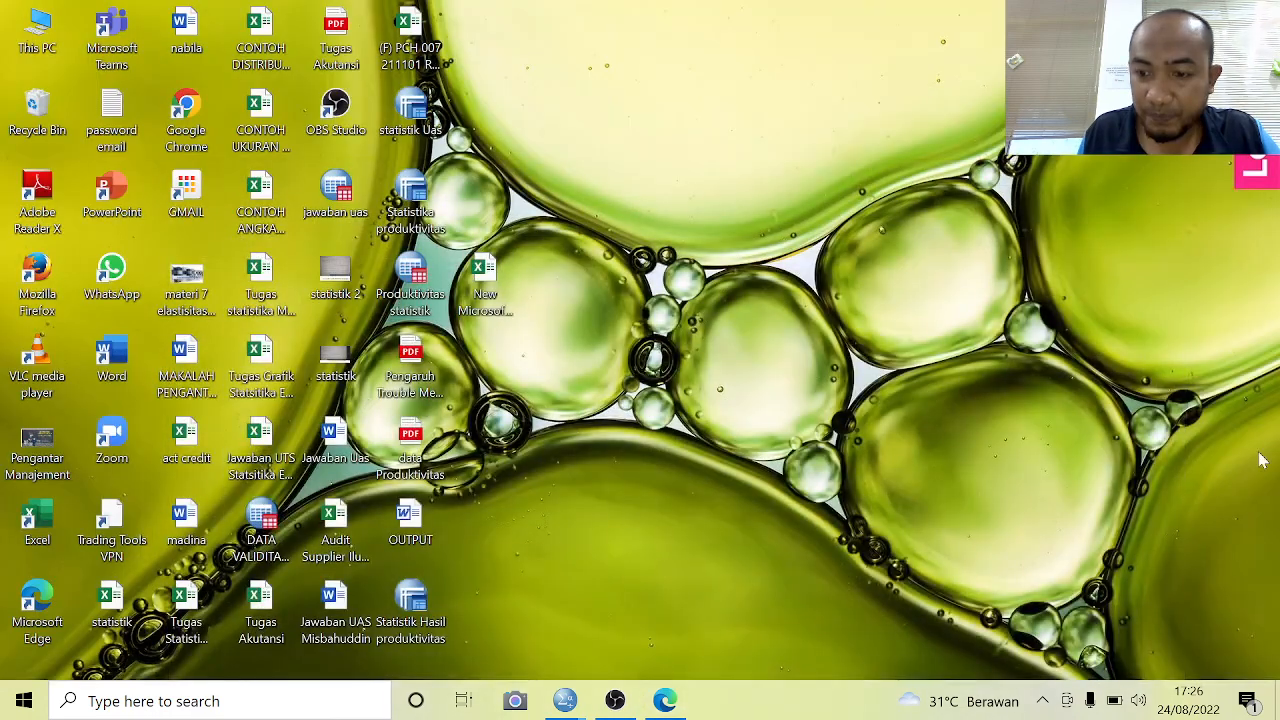